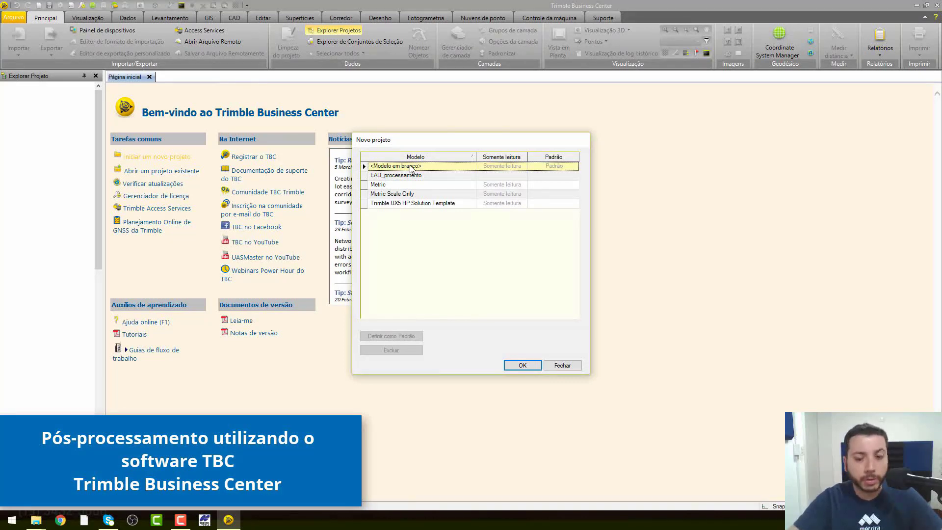
Step: Create a new project from the blank template and open the coordinate system section of its project settings
click(522, 365)
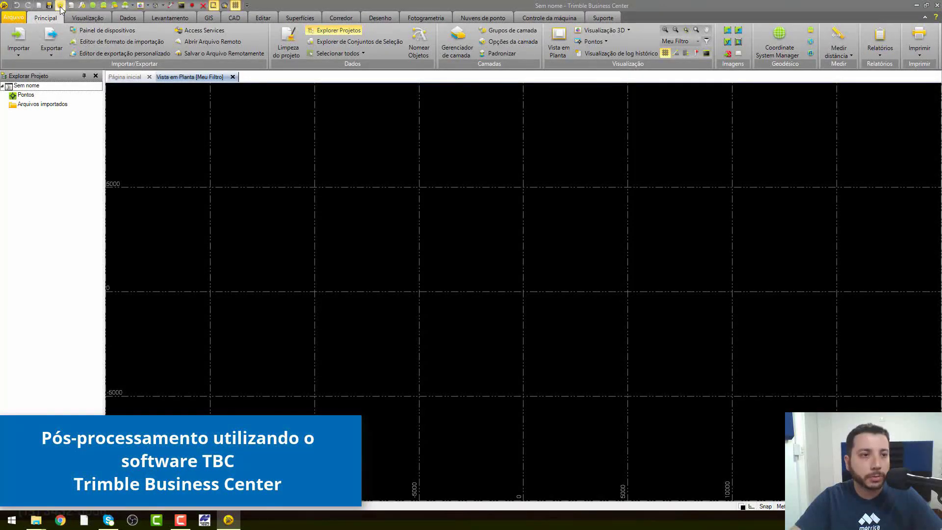
click(60, 6)
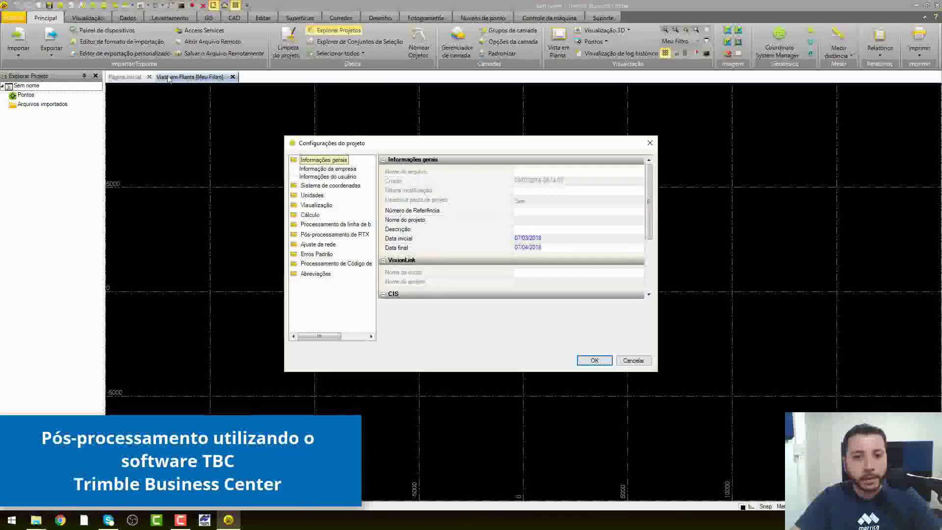
click(346, 186)
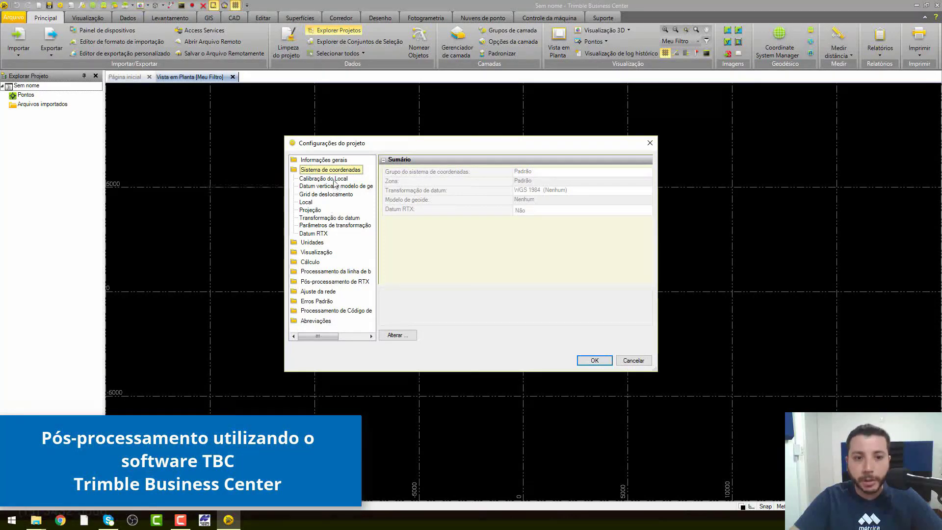
click(335, 179)
click(346, 187)
click(342, 170)
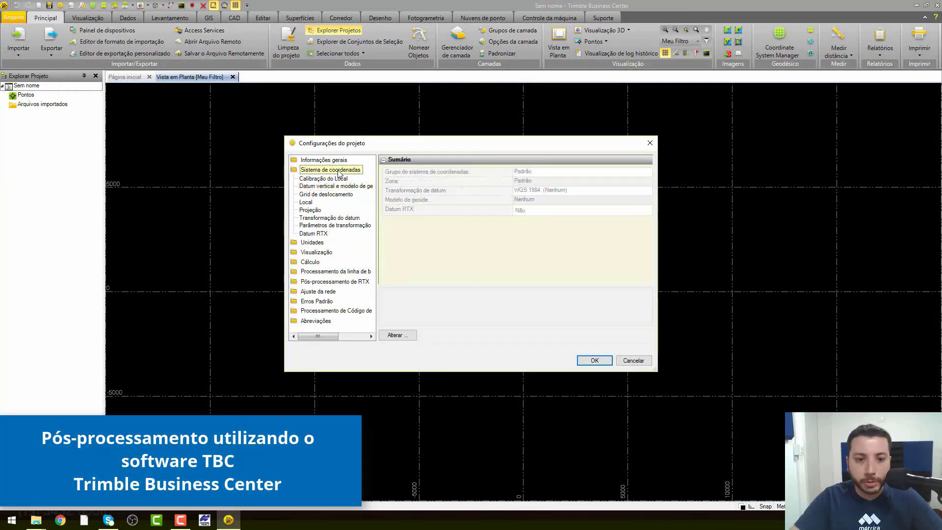
Step: Change the project's coordinate system to the Brazil/SIRGAS2000 group with UTM zone 23S
click(410, 337)
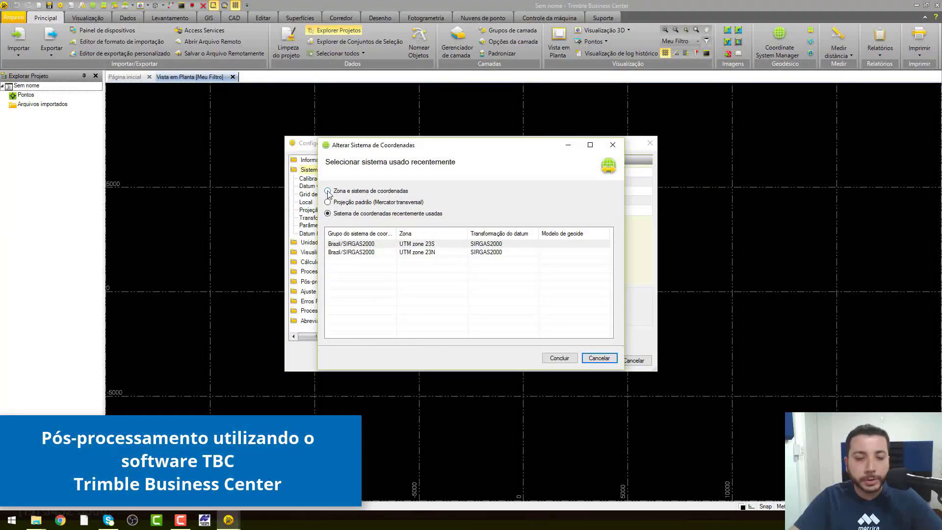
click(327, 191)
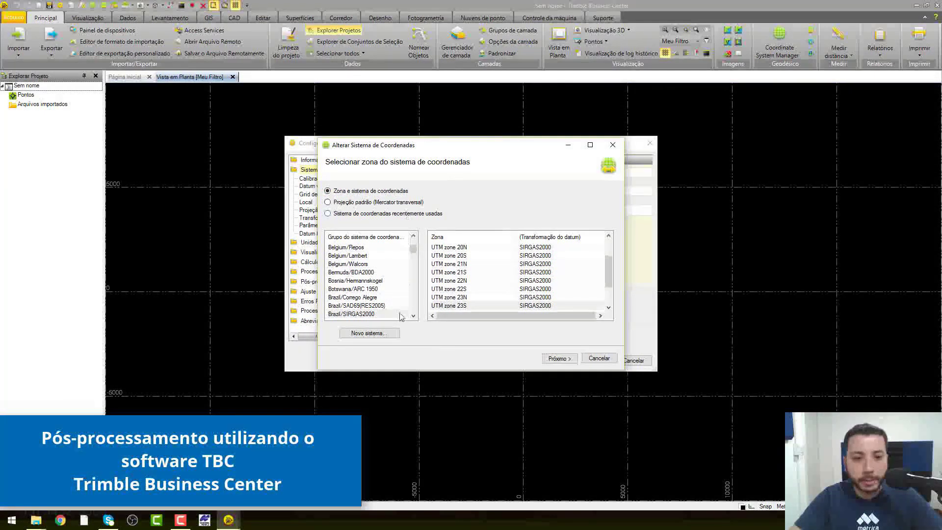
click(365, 314)
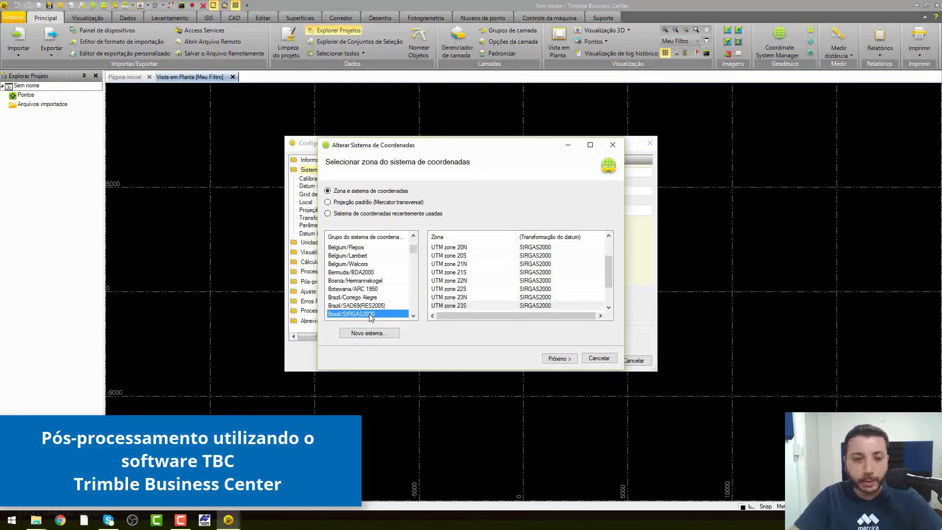
click(470, 306)
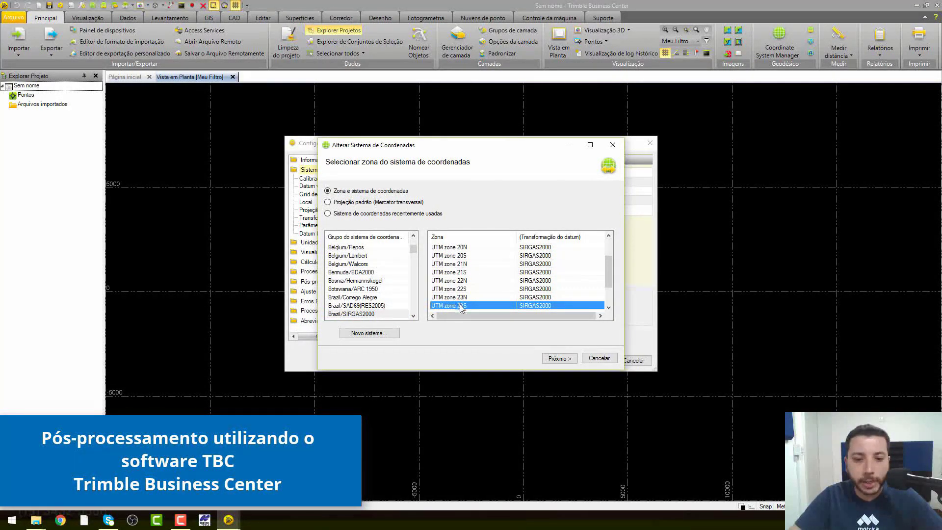
click(460, 305)
click(460, 305)
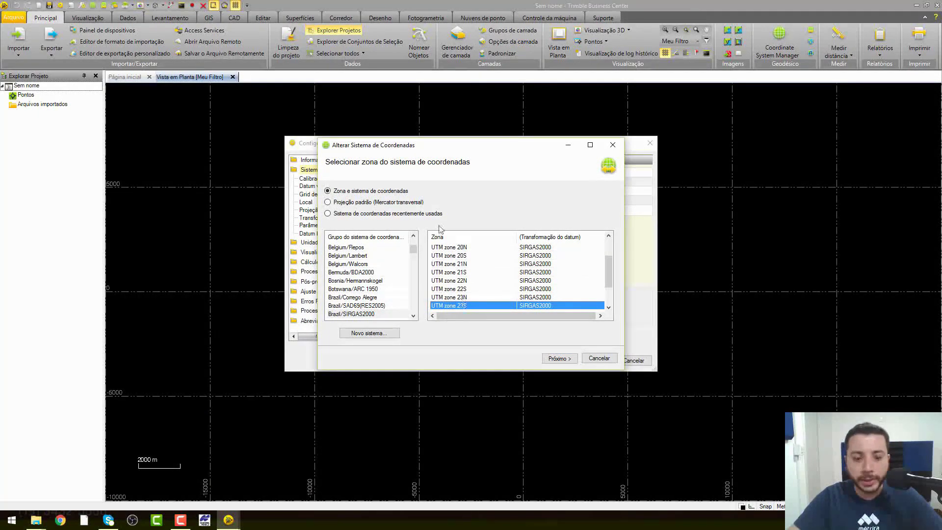
click(566, 360)
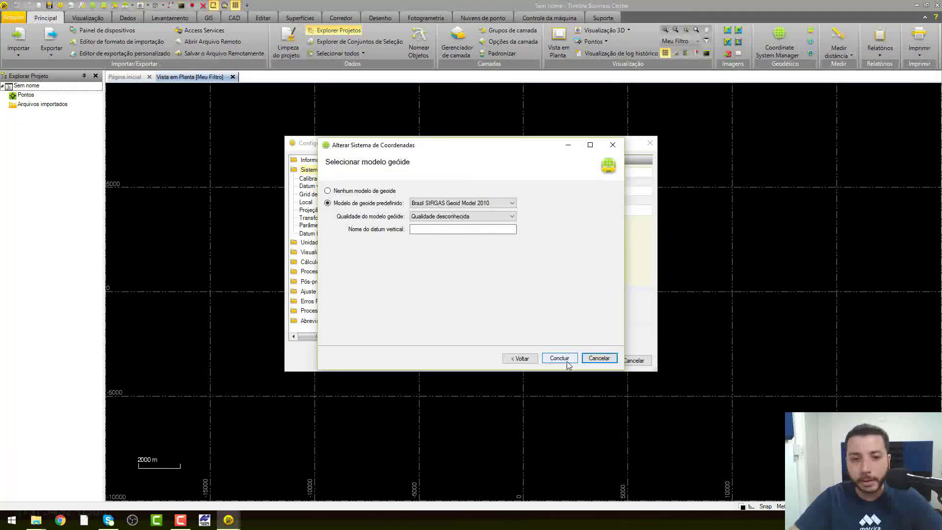
Step: Choose no geoid model for the coordinate system and complete the change
click(328, 191)
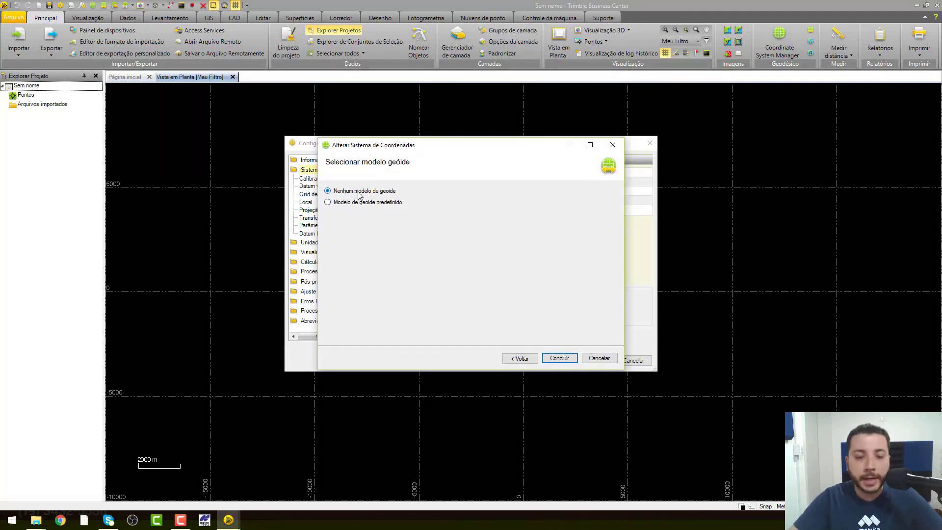
key(ctrl)
key(ctrl)
key(ctrl)
key(ctrl)
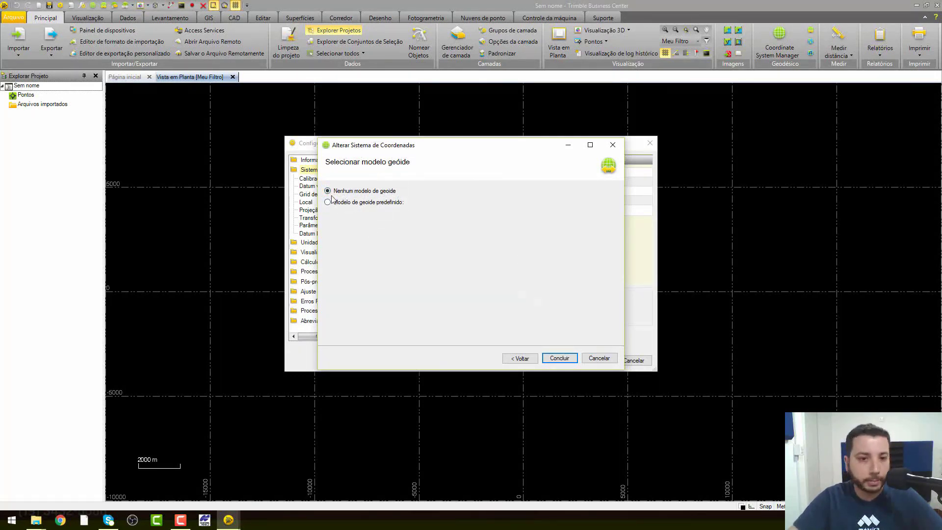
click(560, 360)
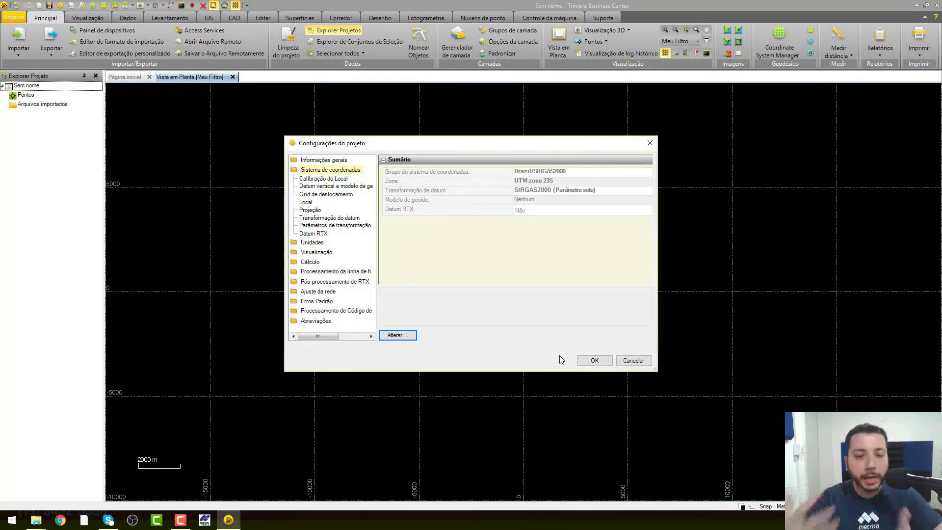
Step: In the coordinate unit settings, set the expansion of horizontal standard errors to Sim
click(312, 242)
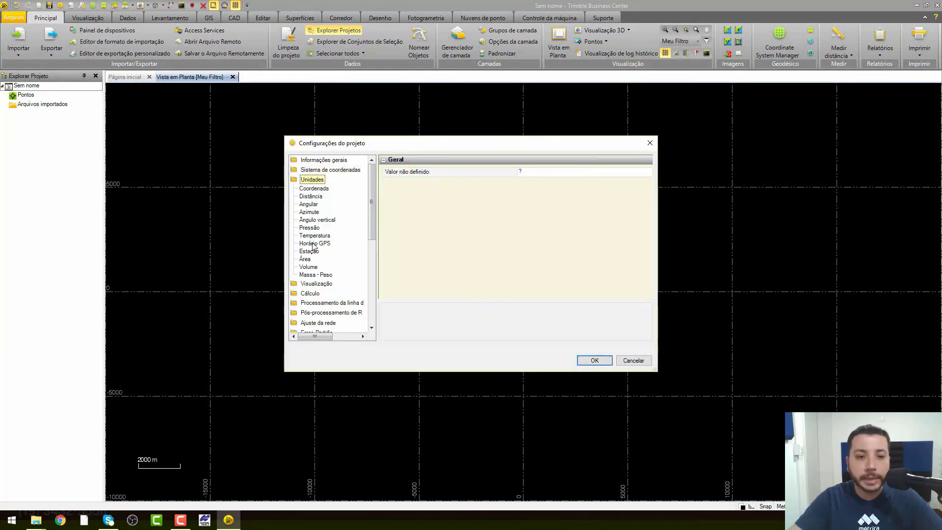
click(323, 190)
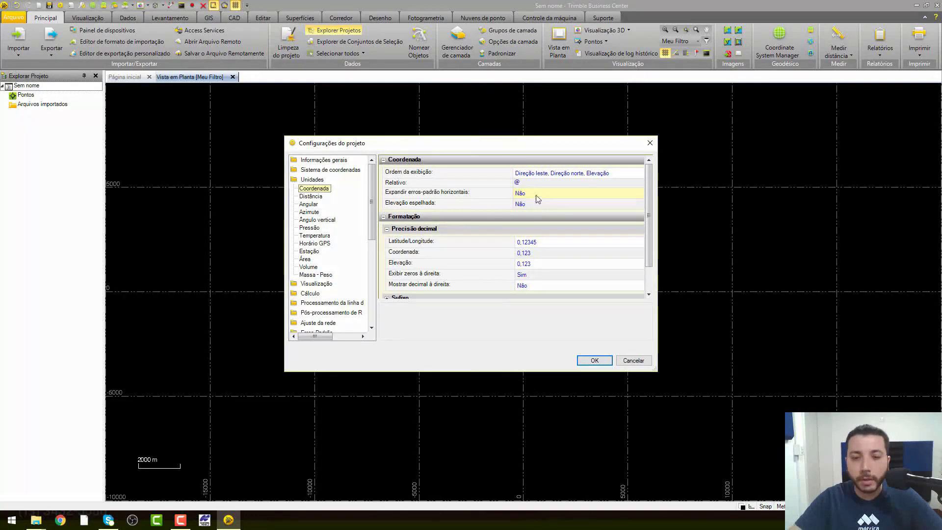
click(566, 196)
click(565, 201)
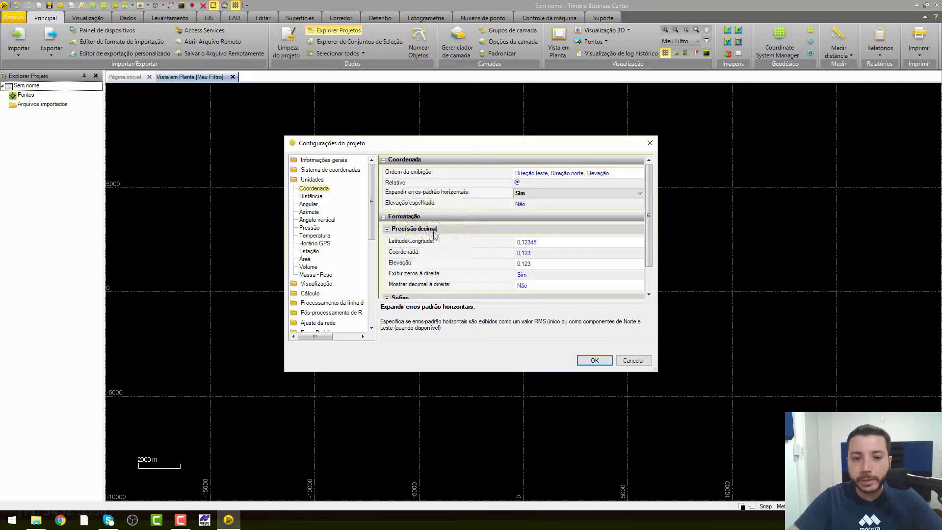
Step: Set the coordinate decimal precision to 0,123 for latitude/longitude and 0,12 for both grid coordinates and elevation
click(560, 243)
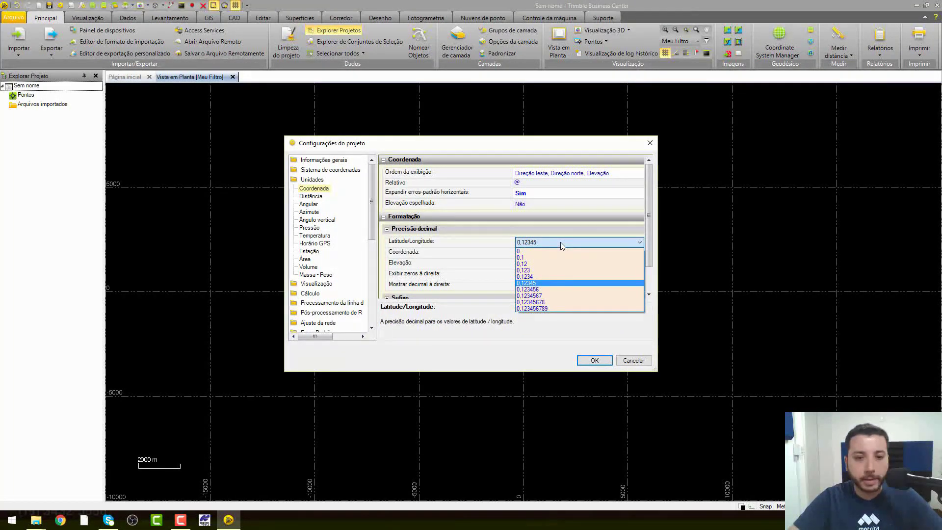
click(540, 269)
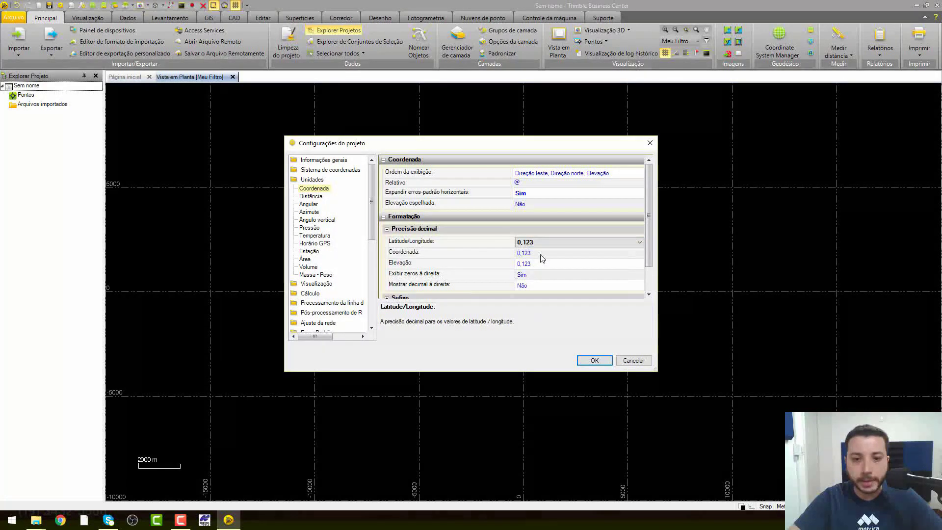
click(539, 254)
click(533, 276)
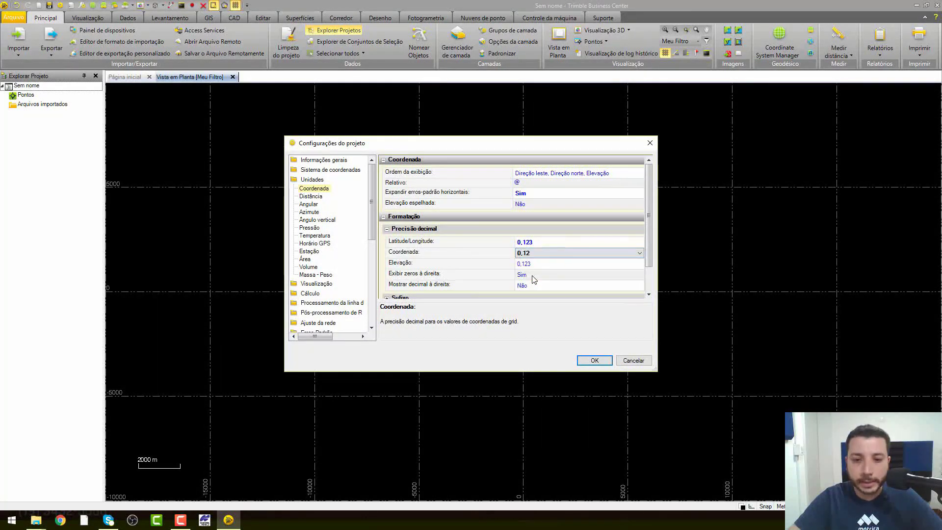
click(538, 262)
click(542, 286)
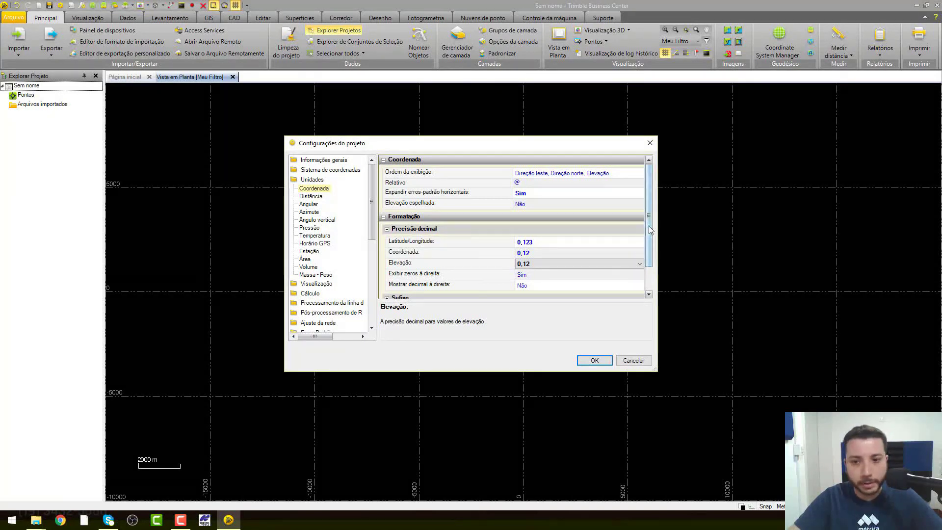
drag(649, 226, 650, 250)
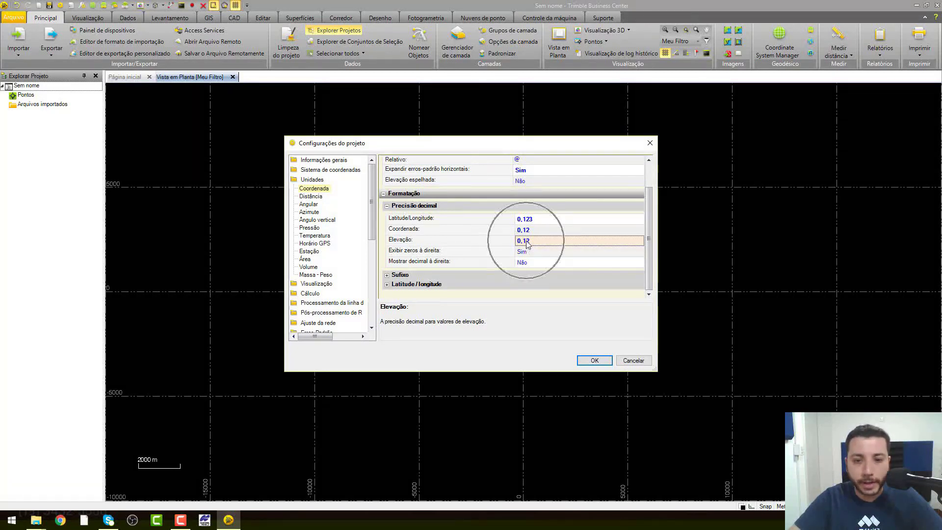
Step: Set the decimal precision of the distance units to 0,12
click(310, 197)
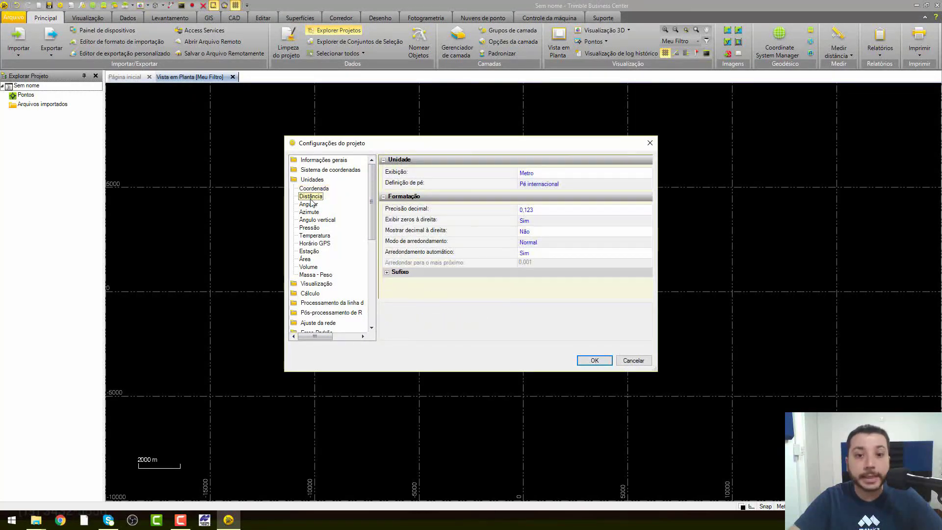
click(539, 210)
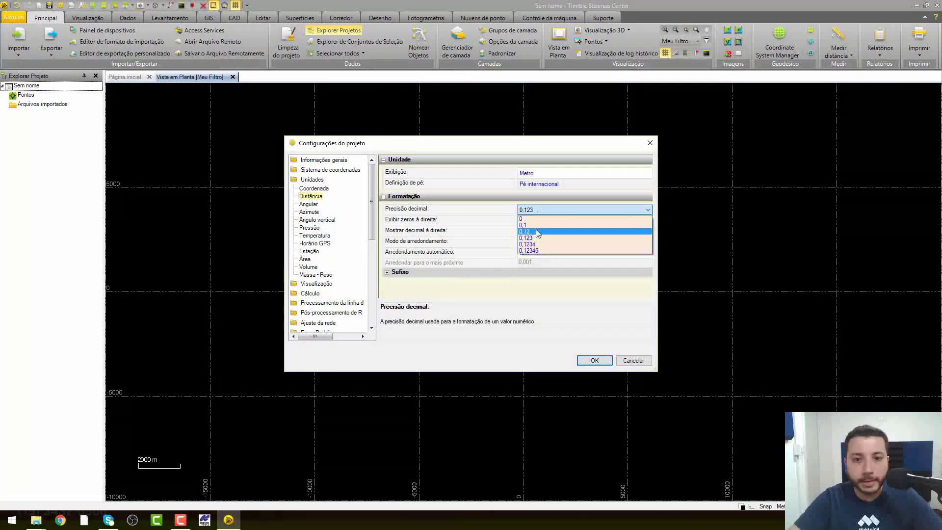
click(535, 229)
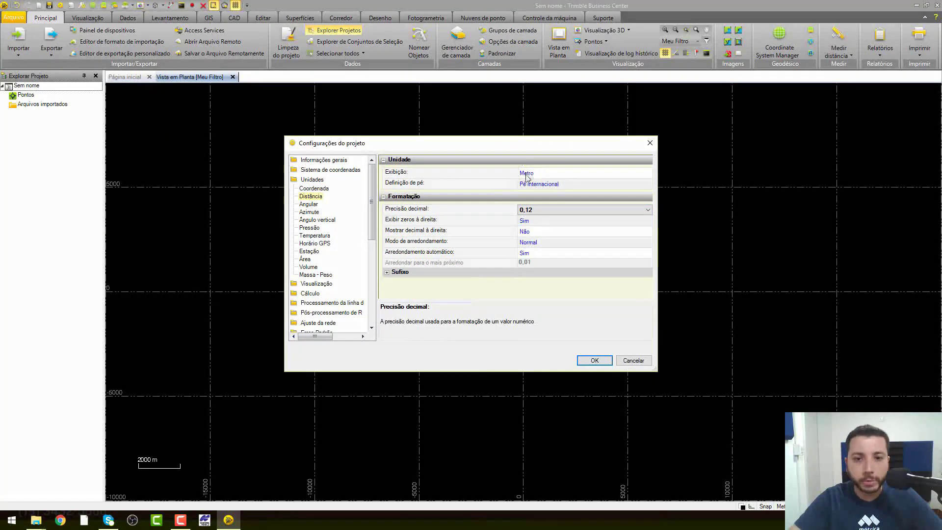
key(ctrl)
key(ctrl)
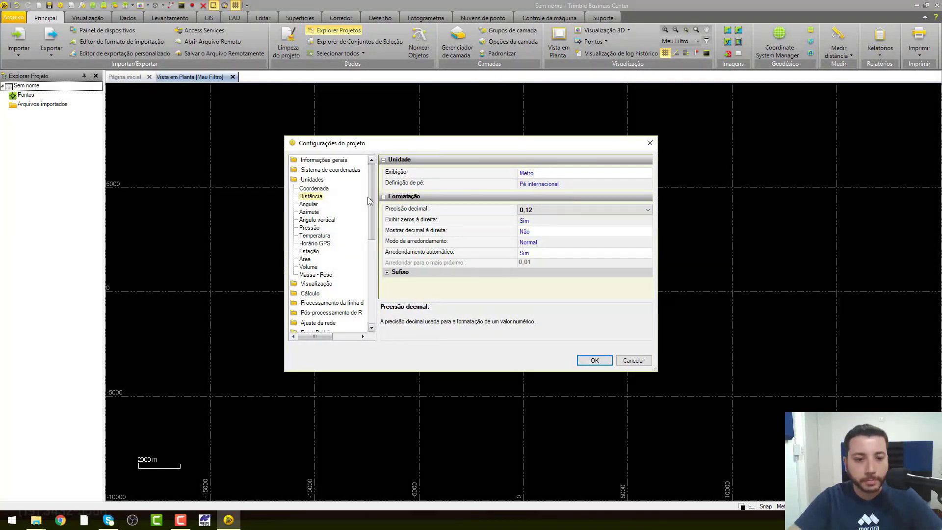
Step: In the calculation point tolerances, set the survey-quality tolerances to 0,01 m horizontal and 0,02 m vertical
scroll(343, 211, down, 2)
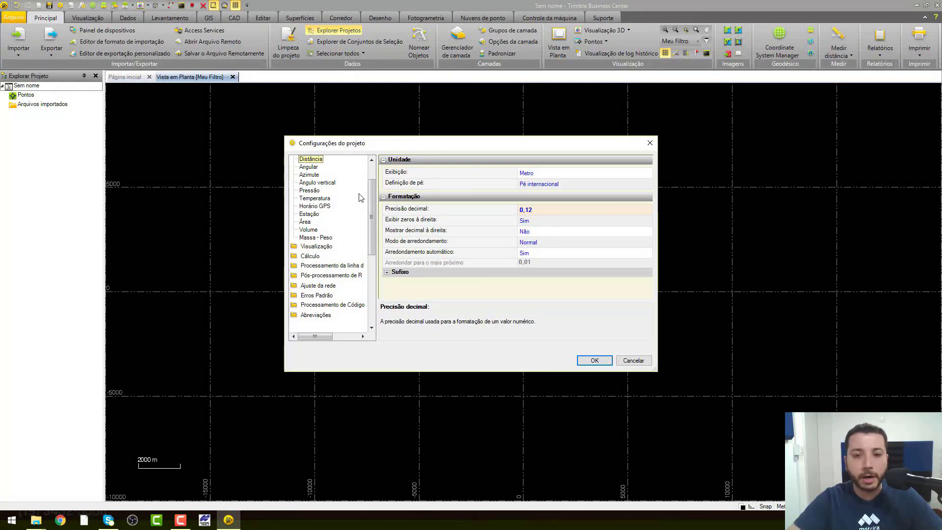
click(315, 258)
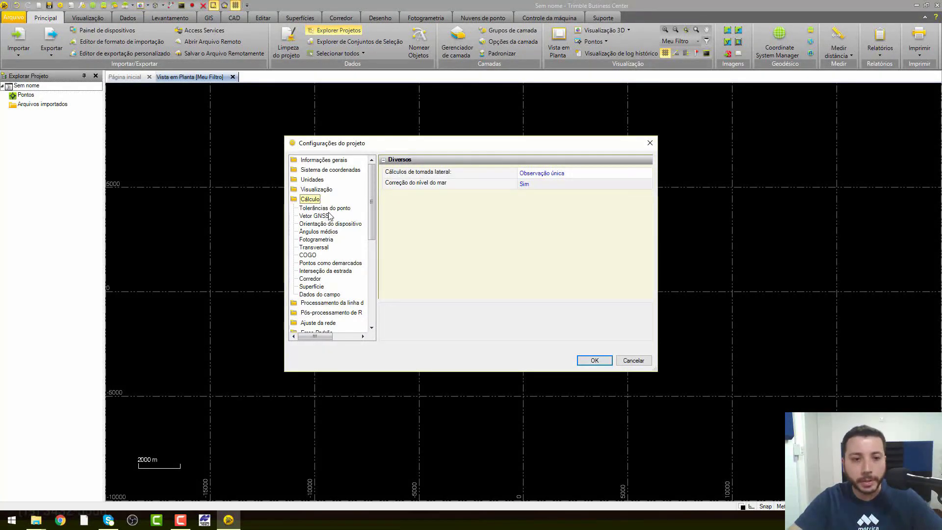
click(324, 207)
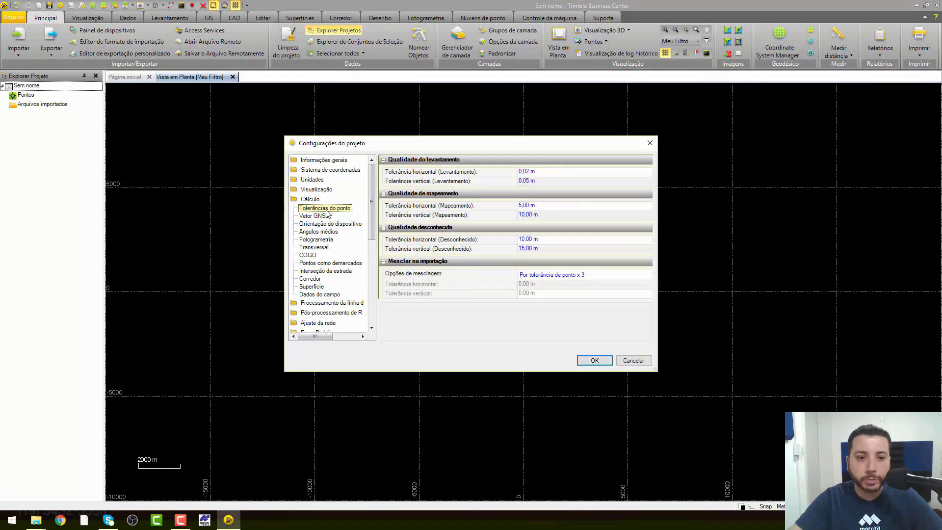
click(527, 174)
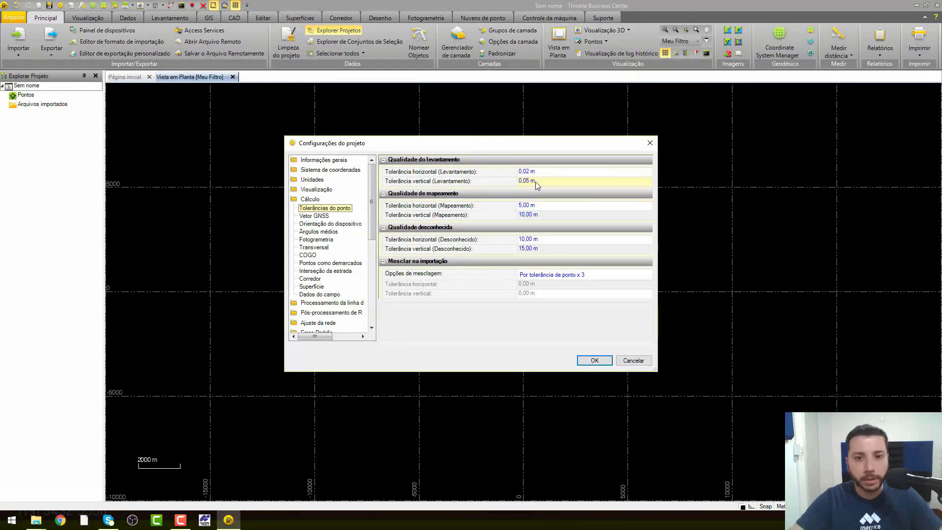
click(544, 171)
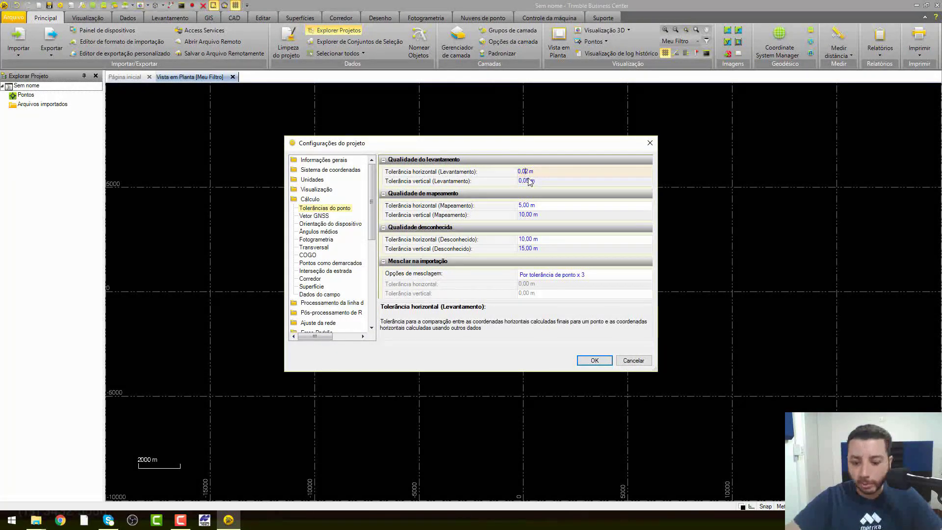
click(529, 181)
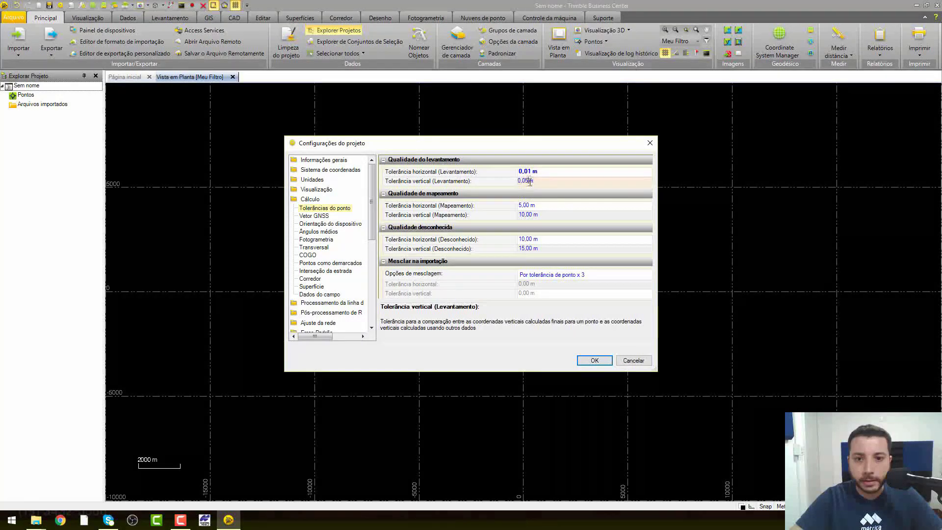
key(BackSpace)
text(2)
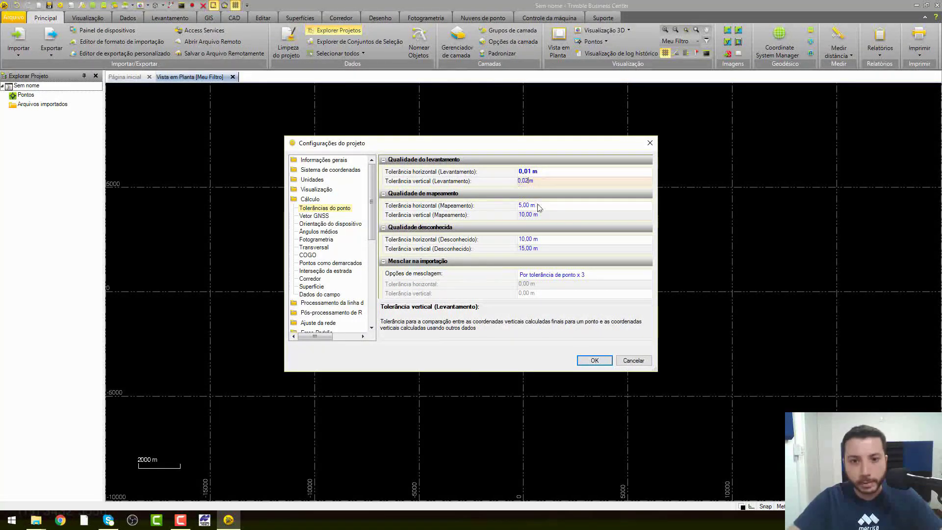
click(546, 216)
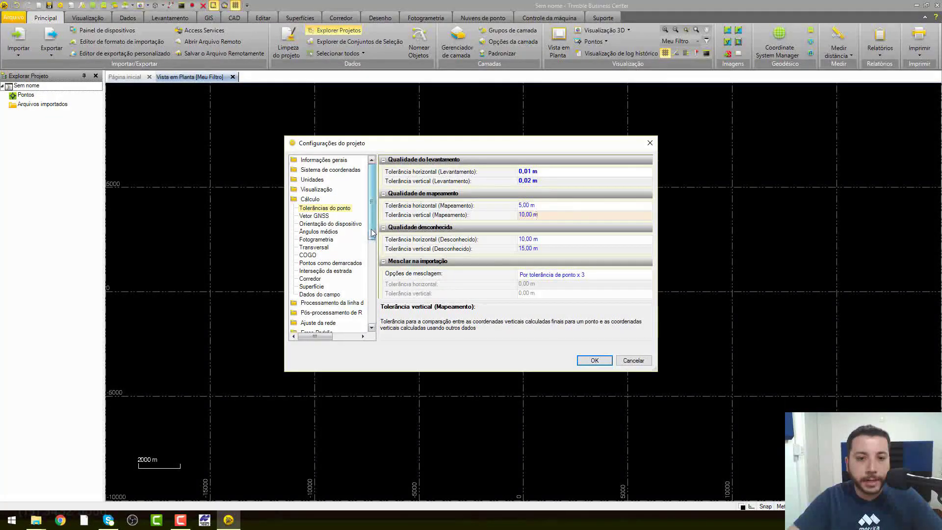
Step: In the standard error settings, set the confidence level display scale to 95% and apply the project settings
scroll(371, 238, down, 1)
click(319, 312)
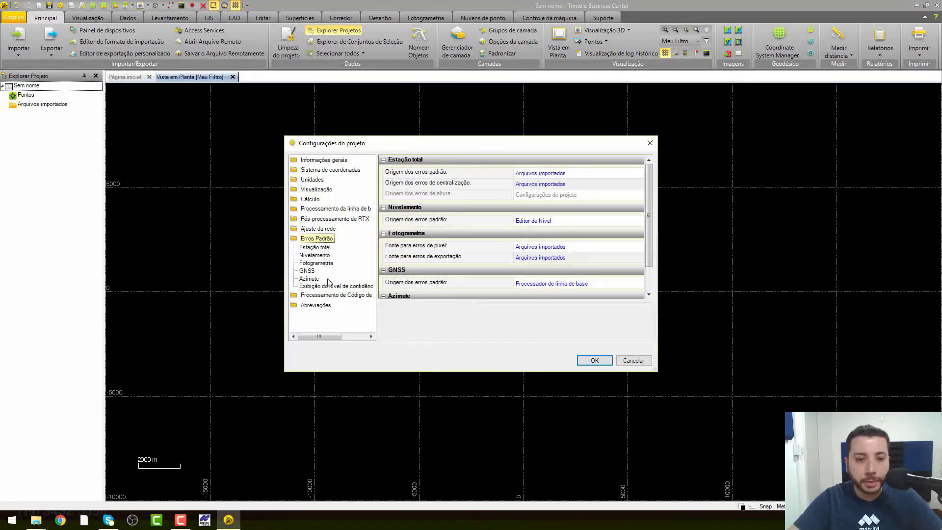
click(332, 287)
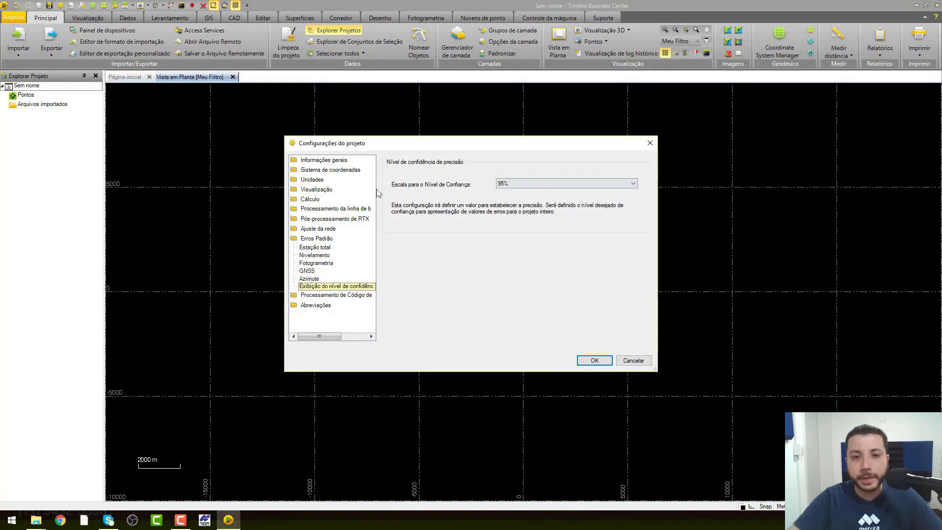
click(552, 185)
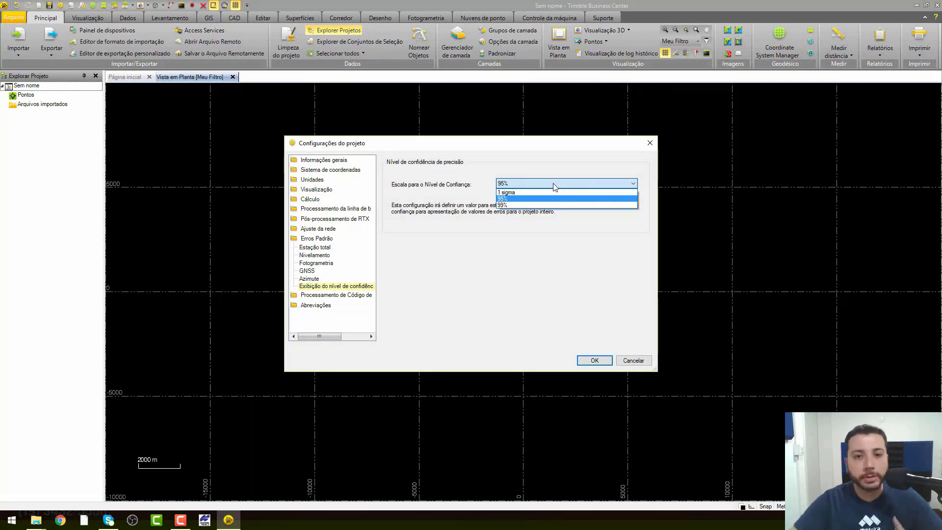
click(515, 199)
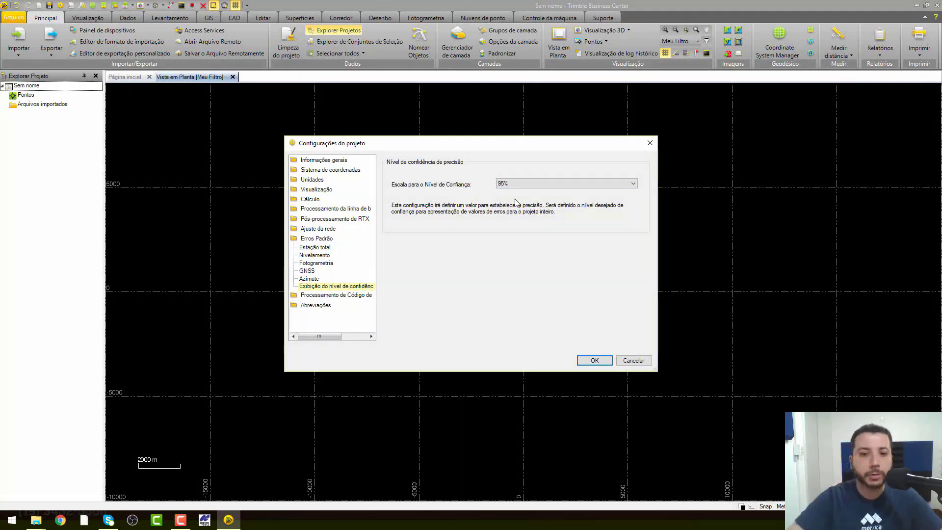
click(588, 363)
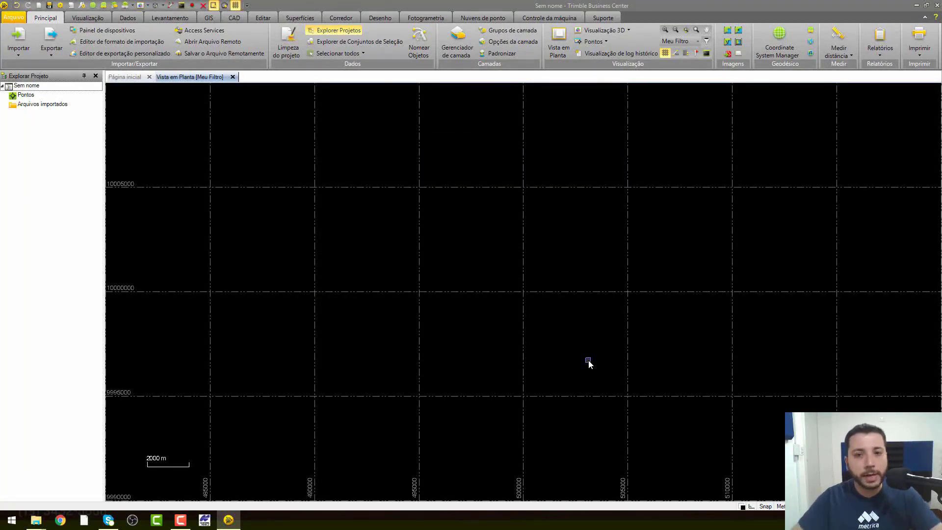
Step: Save the project as a template named "Processamento de dados"
click(18, 20)
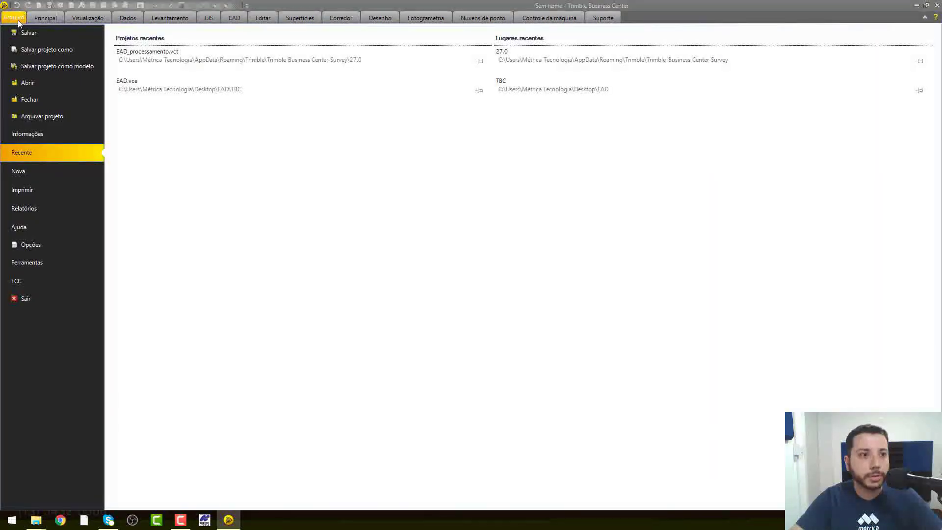
click(63, 65)
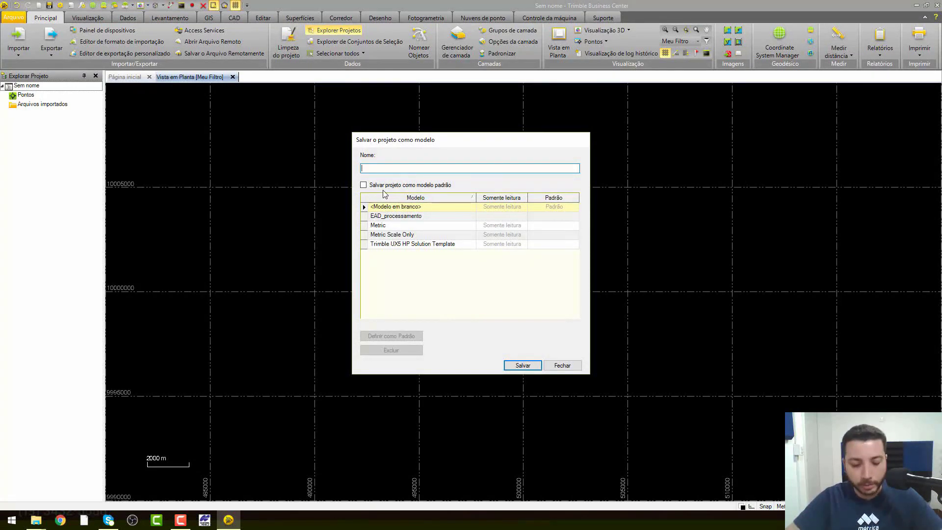
text(Processamento de dados)
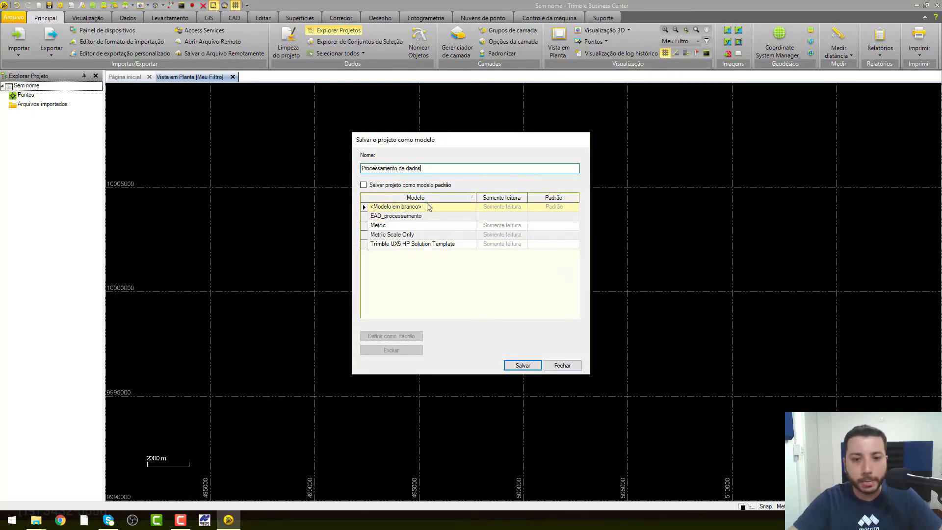
click(523, 365)
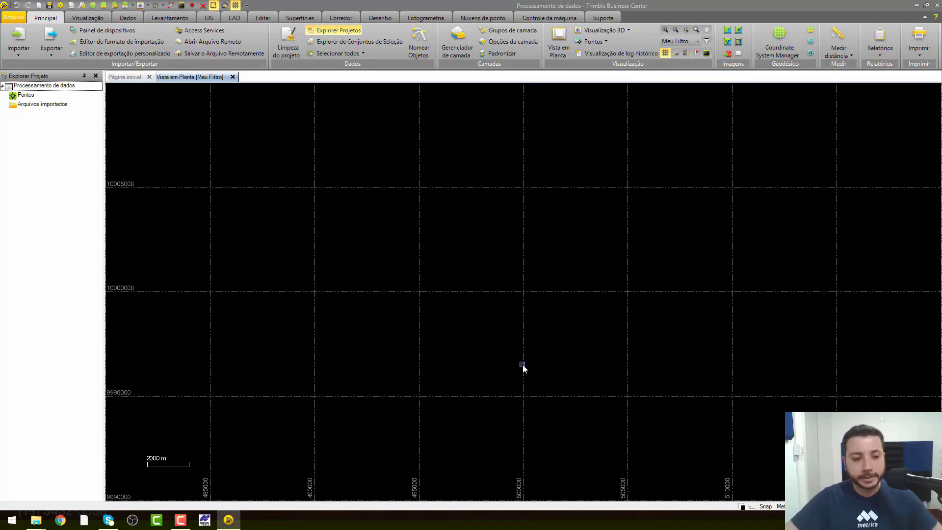
Step: Switch to File Explorer, open the BASE folder inside EAD on the desktop, and select all its files
click(37, 525)
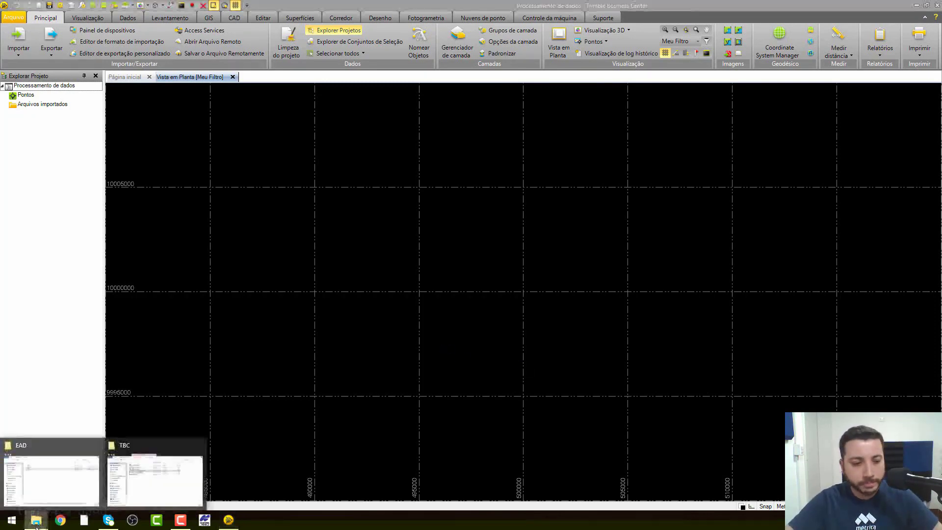
click(127, 471)
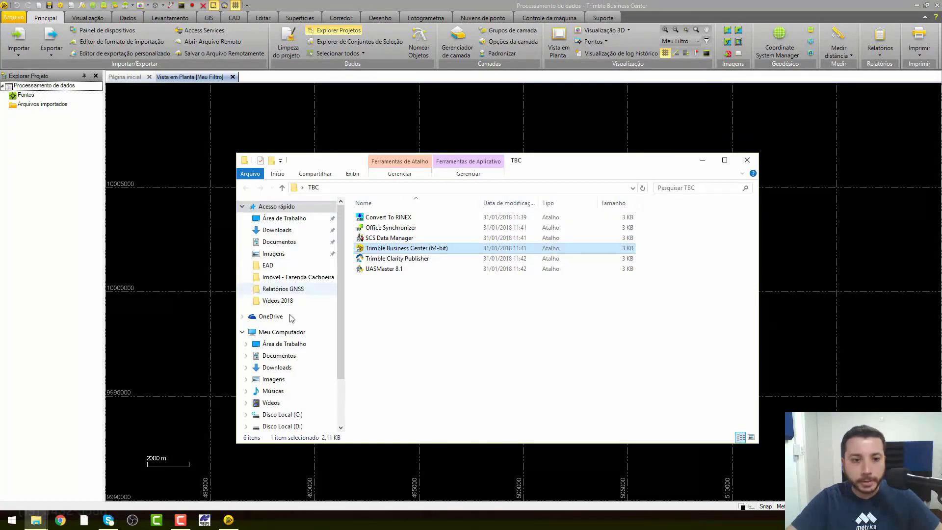
click(287, 343)
double_click(387, 239)
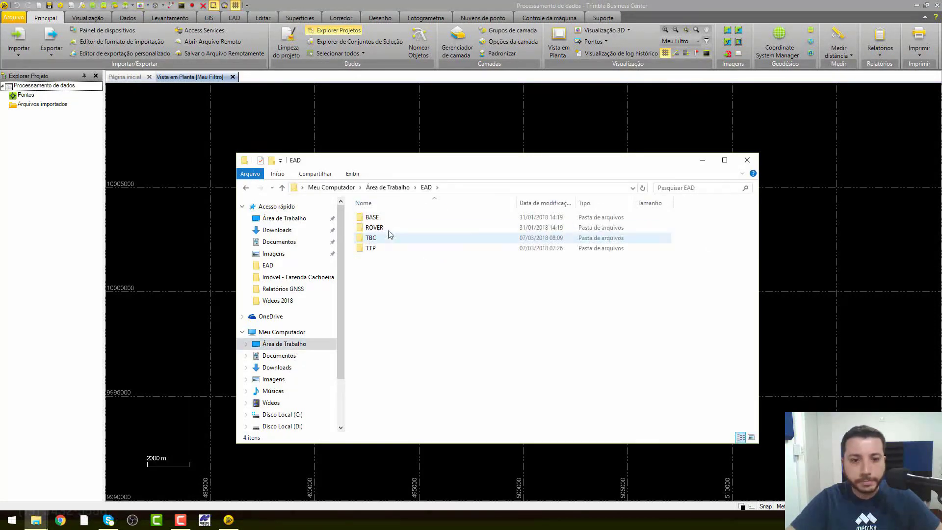
double_click(386, 216)
key(ctrl+a)
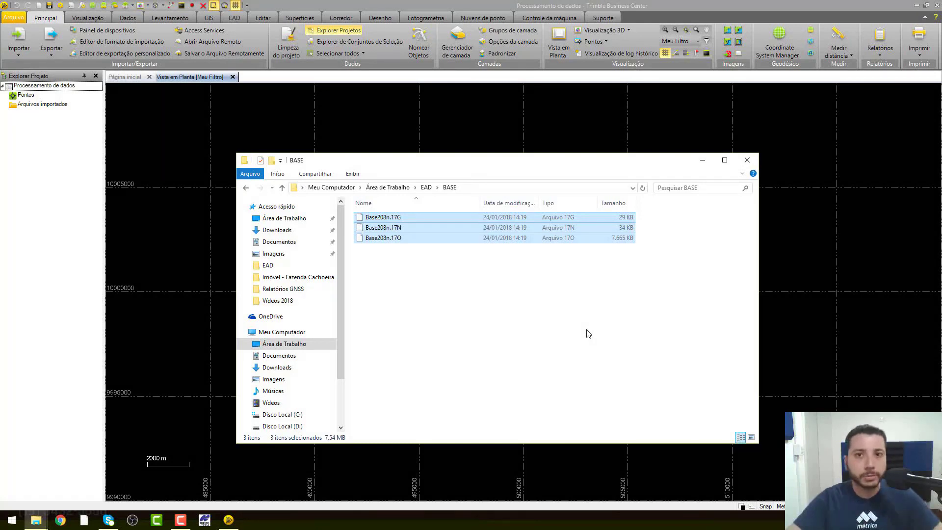
Step: Import the three selected Base208n files into the plan view of the Trimble Business Center project
drag(489, 171, 739, 150)
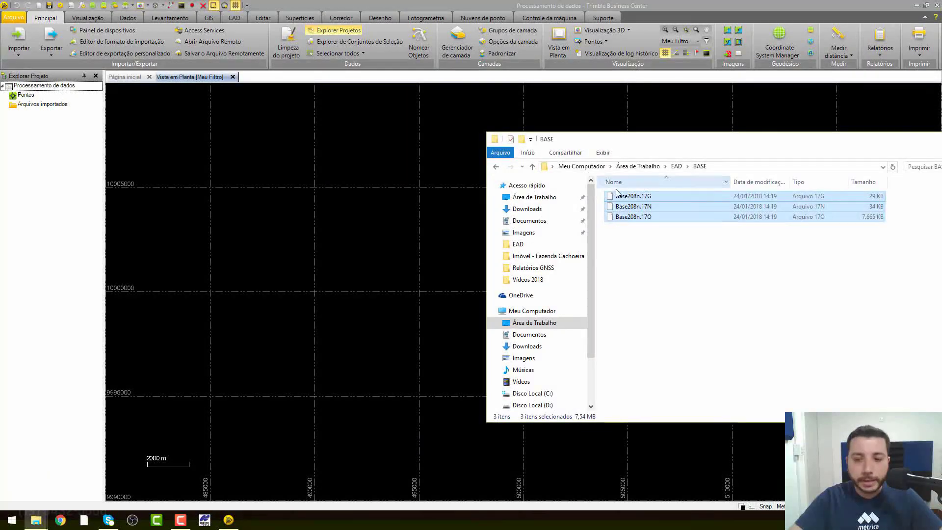
drag(665, 206, 383, 215)
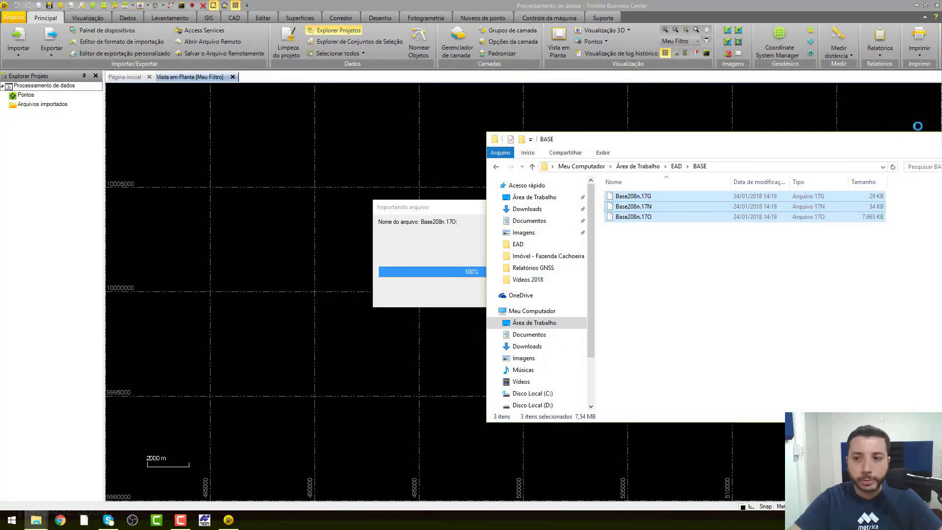
drag(909, 141, 611, 282)
click(653, 279)
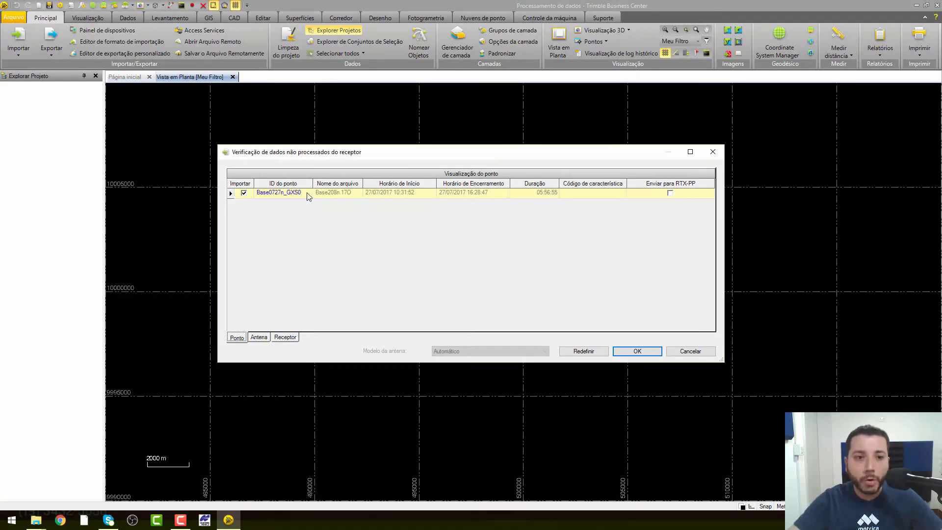
Step: In the raw receiver data check, rename the point ID of the base file as BASE
key(ctrl)
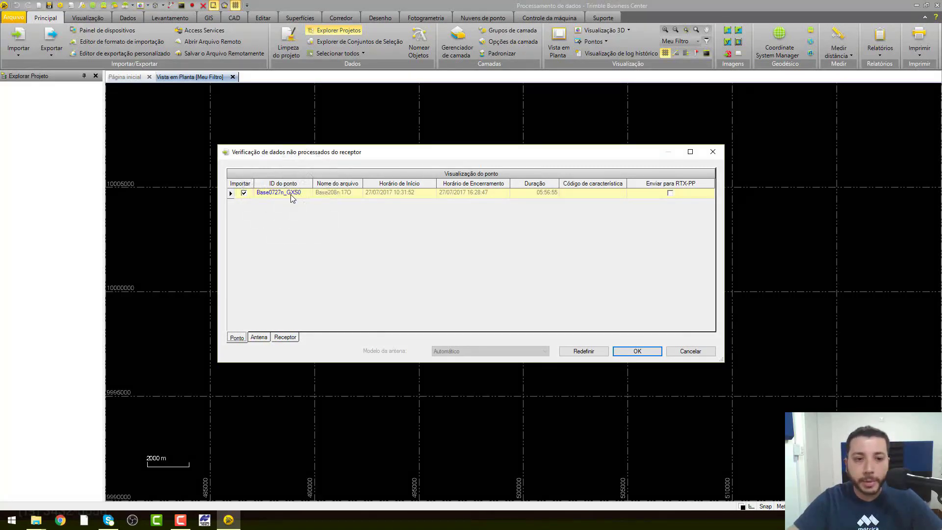
click(291, 194)
drag(300, 193, 262, 201)
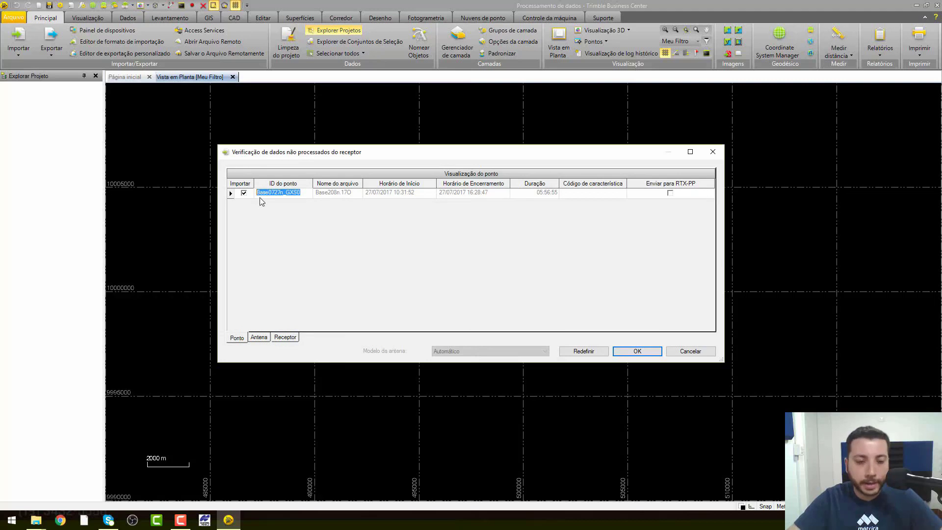
text(BASE)
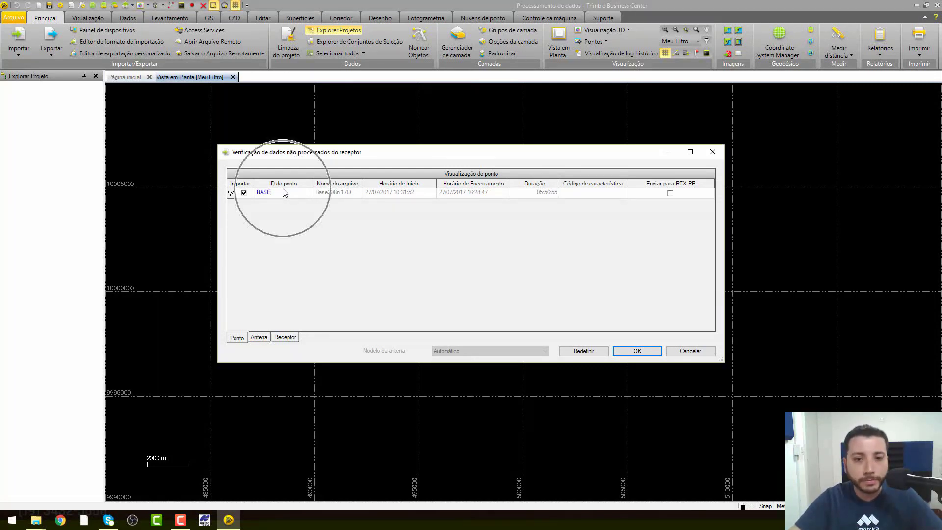
Step: In the antenna data of the BASE point, set the manufacturer to Topcon
click(259, 338)
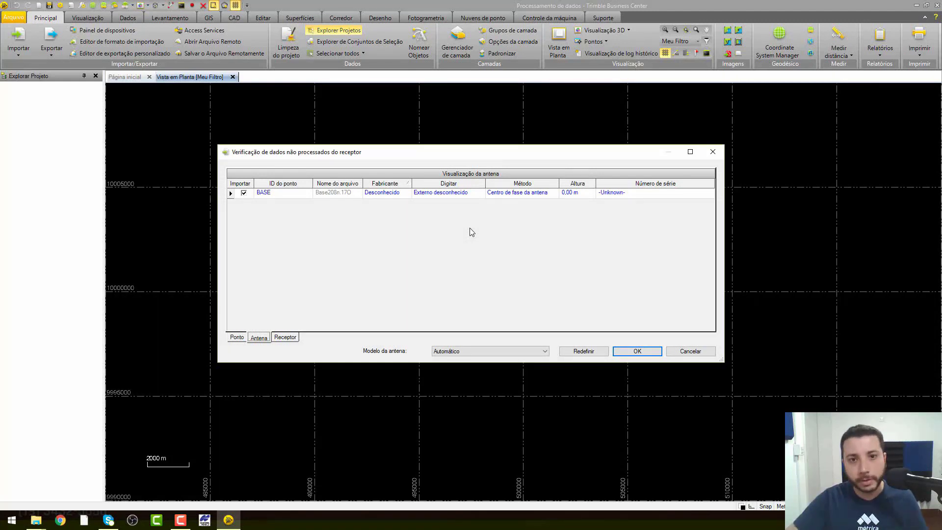
click(394, 193)
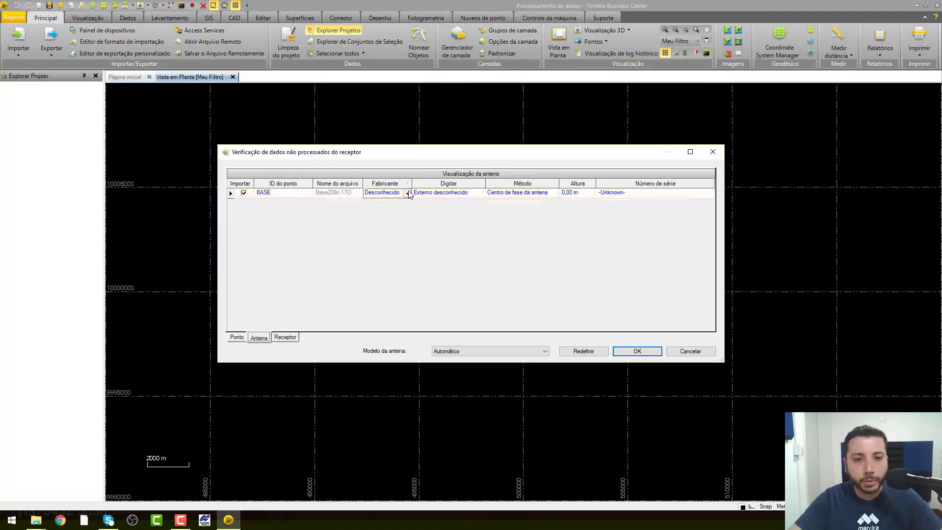
click(408, 194)
text(top)
key(Return)
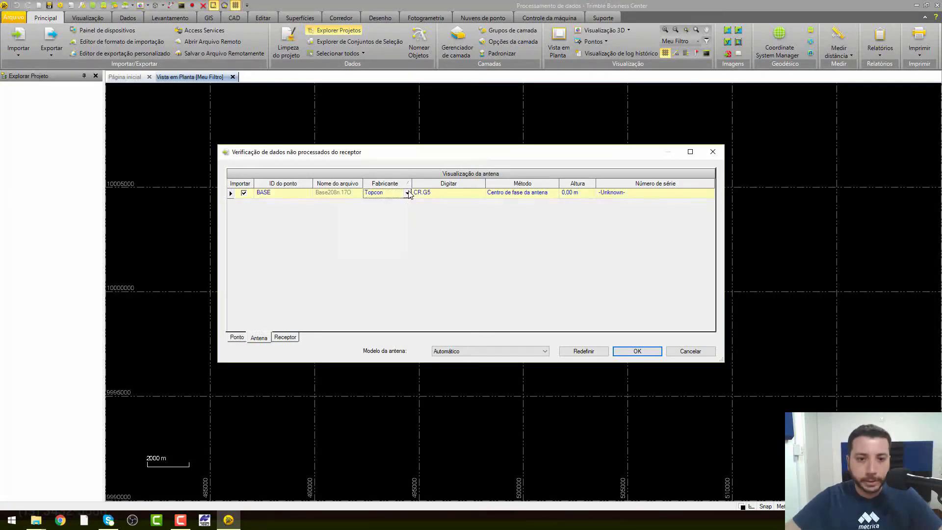
Step: Set the antenna type of the BASE point to HiPer V
click(478, 194)
click(480, 194)
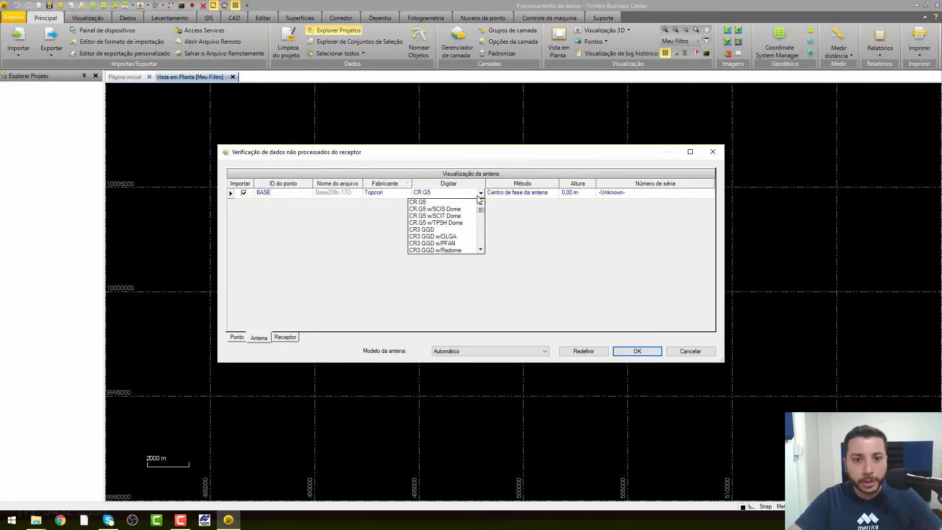
text(h)
key(Down)
key(Down)
key(Down)
key(Down)
key(Down)
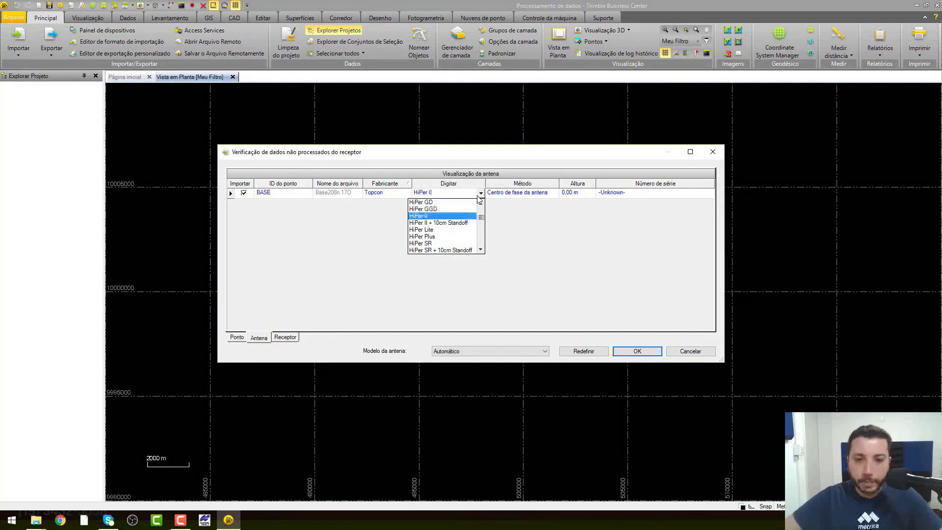
key(Down)
key(Down)
key(Down)
key(Return)
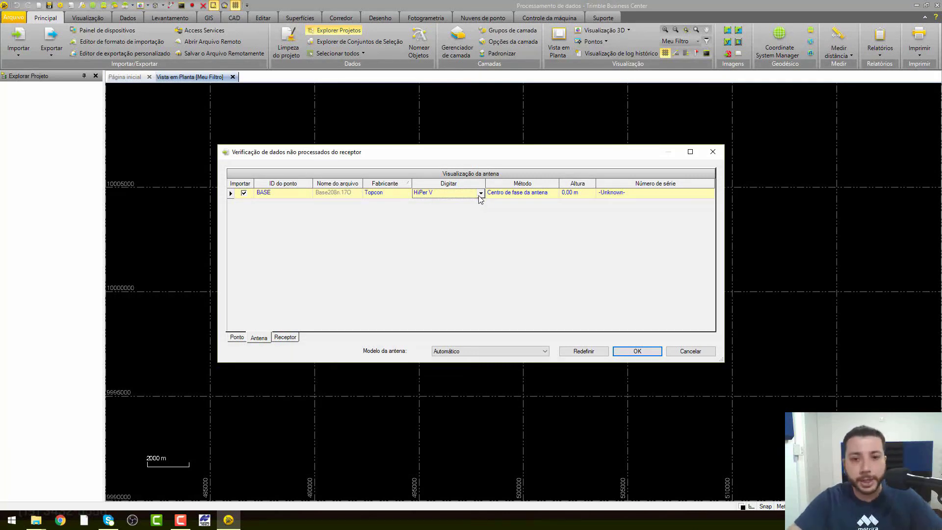
Step: Set the BASE antenna height to 1.625 m and complete the import without viewing the import summary
click(579, 193)
text(1)
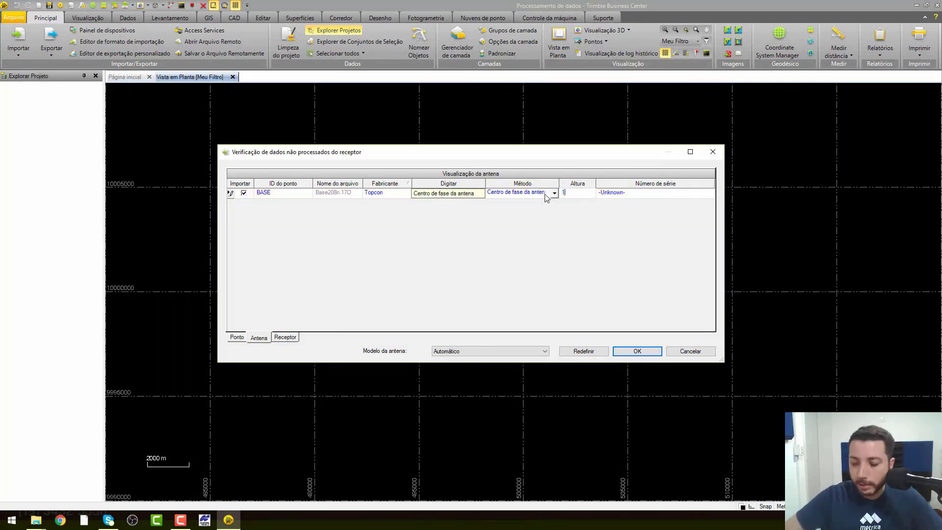
text(.625)
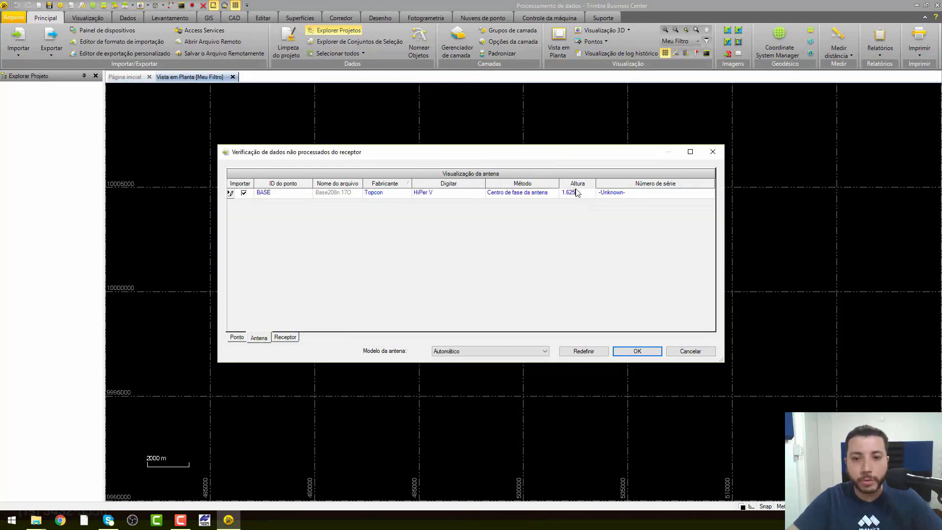
click(640, 349)
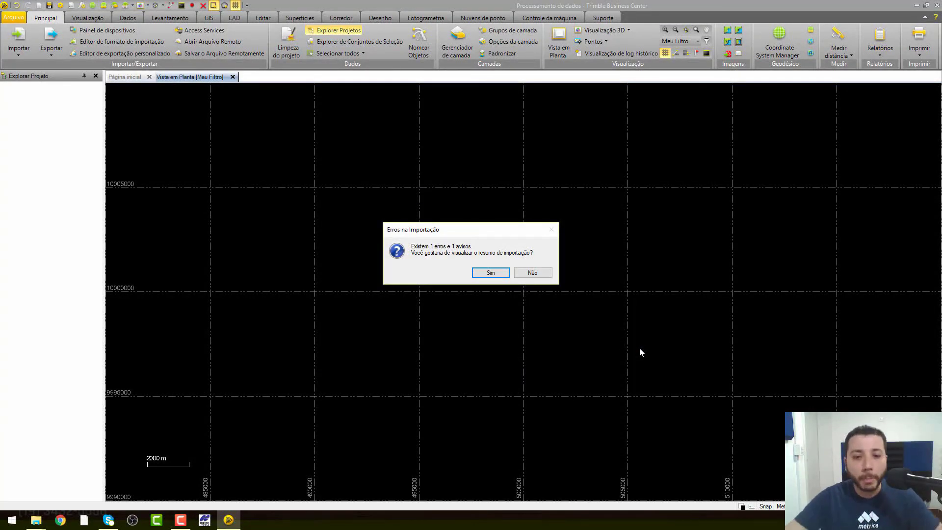
click(523, 273)
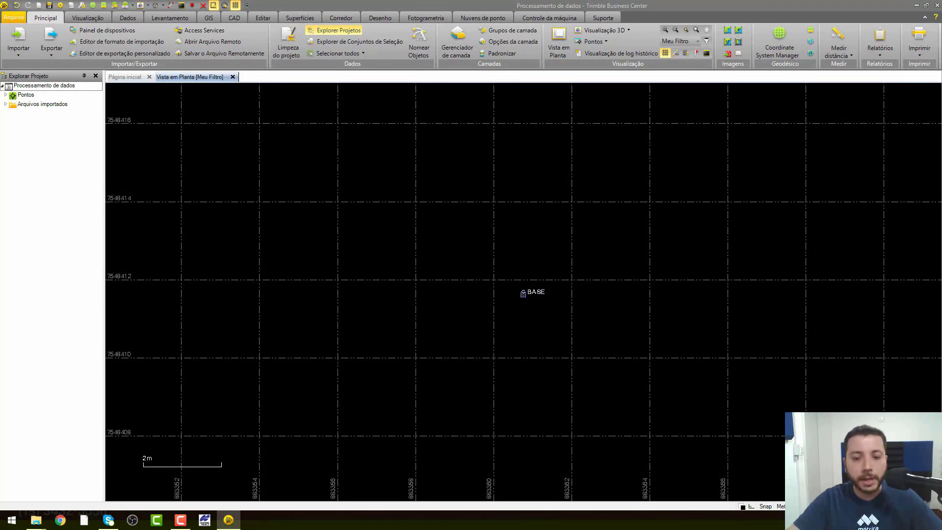
Step: Open the properties for the BASE point in the plan view, then close them
right_click(523, 292)
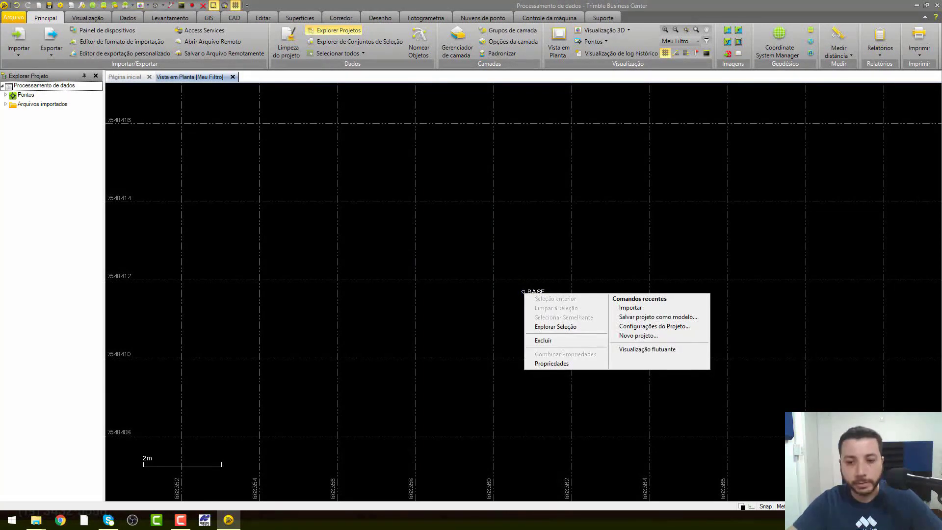
click(541, 363)
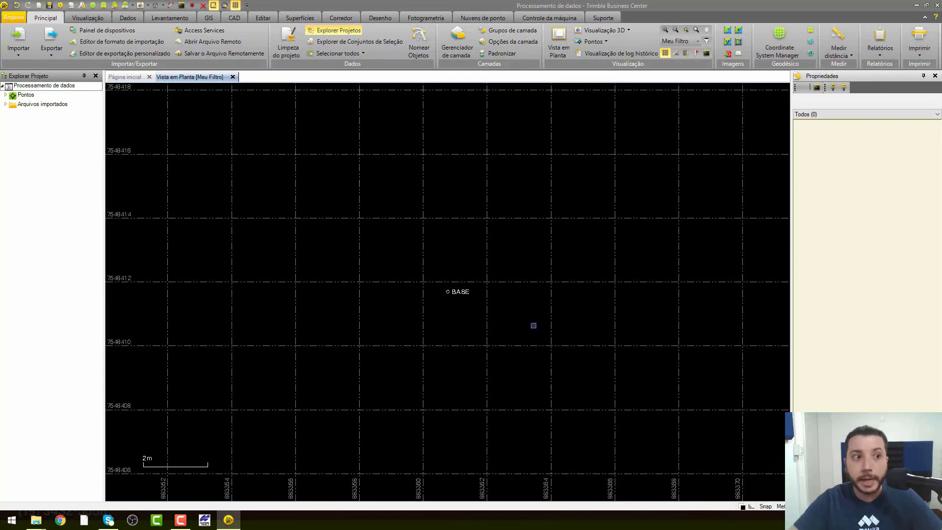
key(Escape)
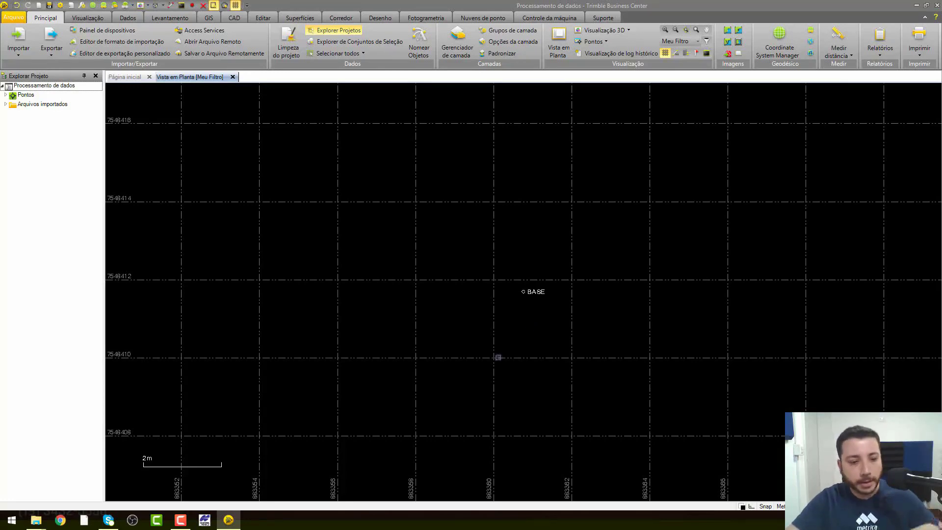
Step: Import all files from the ROVER folder inside EAD into the project
mouse_move(36, 520)
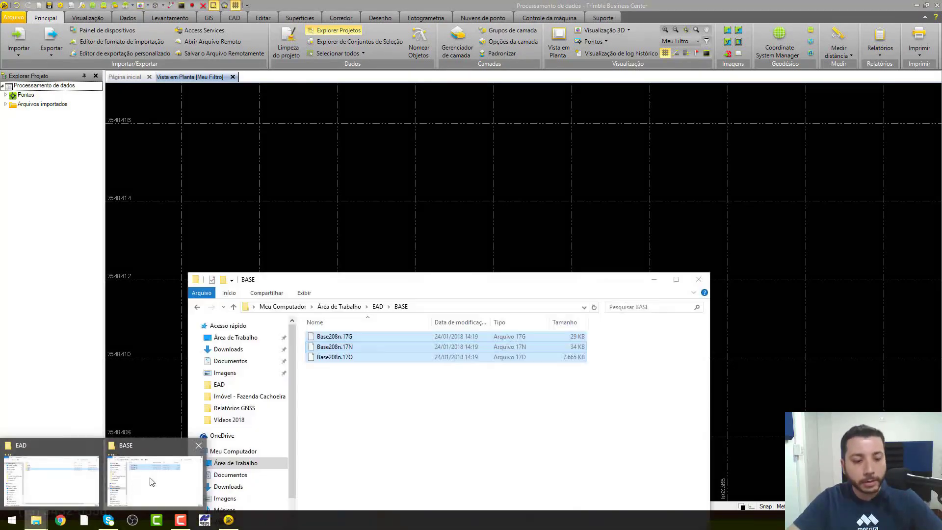
click(152, 481)
click(389, 429)
key(BackSpace)
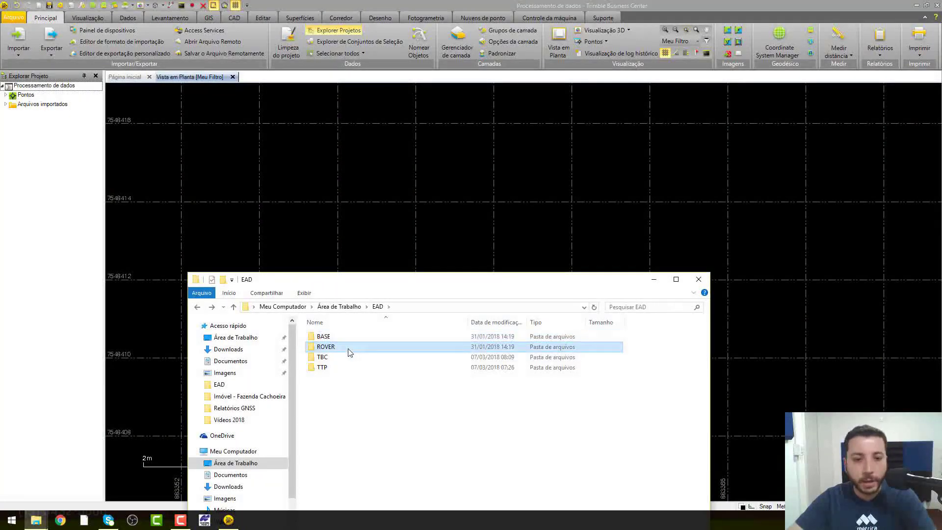
double_click(325, 347)
key(ctrl+a)
drag(350, 352, 613, 231)
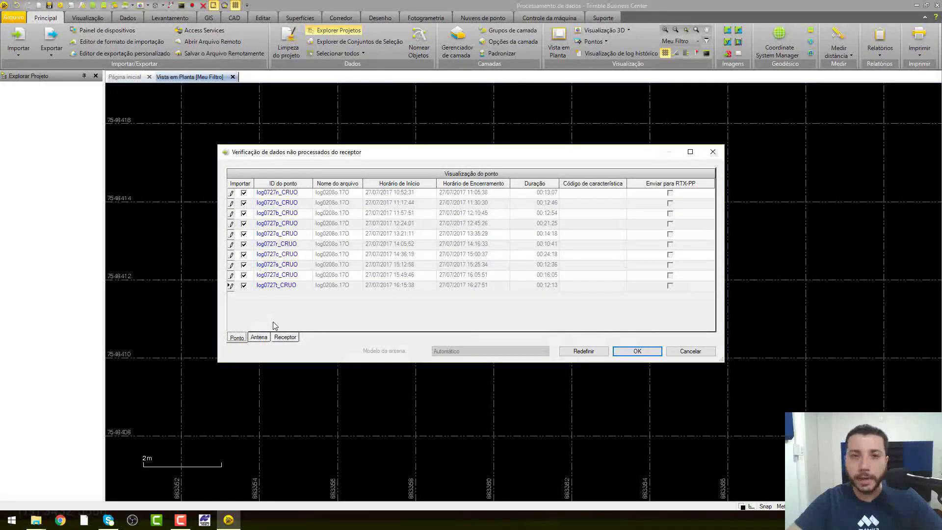
Step: Set the antenna manufacturer of the rover point log0727n_CRUO to Topcon
click(258, 337)
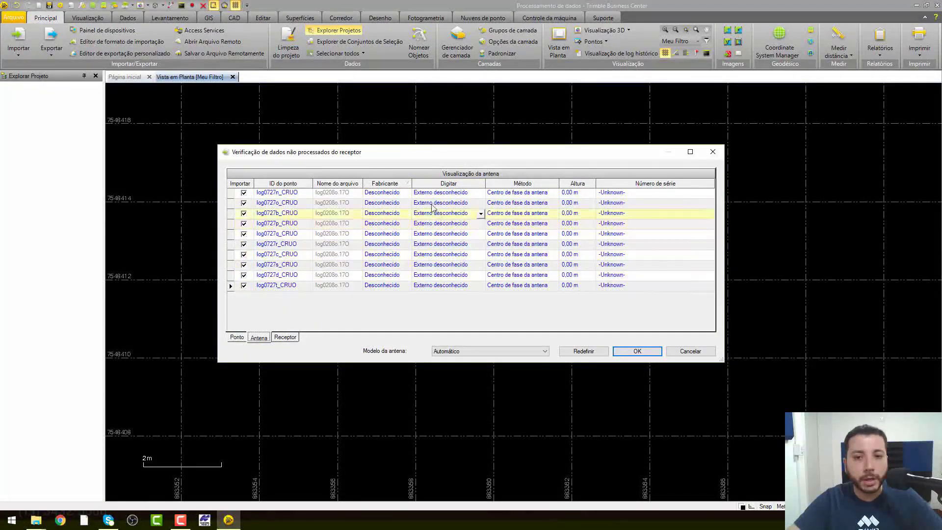
click(405, 193)
text(to)
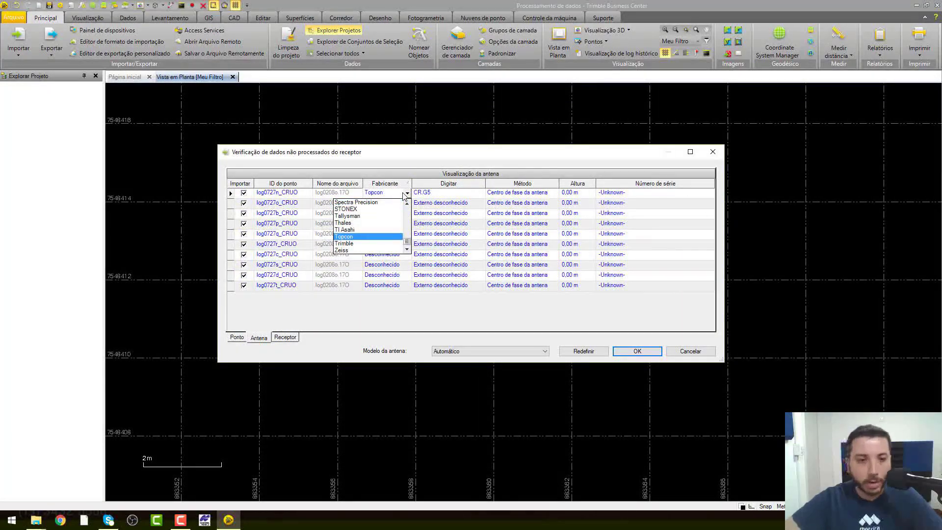
key(Return)
Step: Set the antenna type of the rover point log0727n_CRUO to HiPer V
click(439, 194)
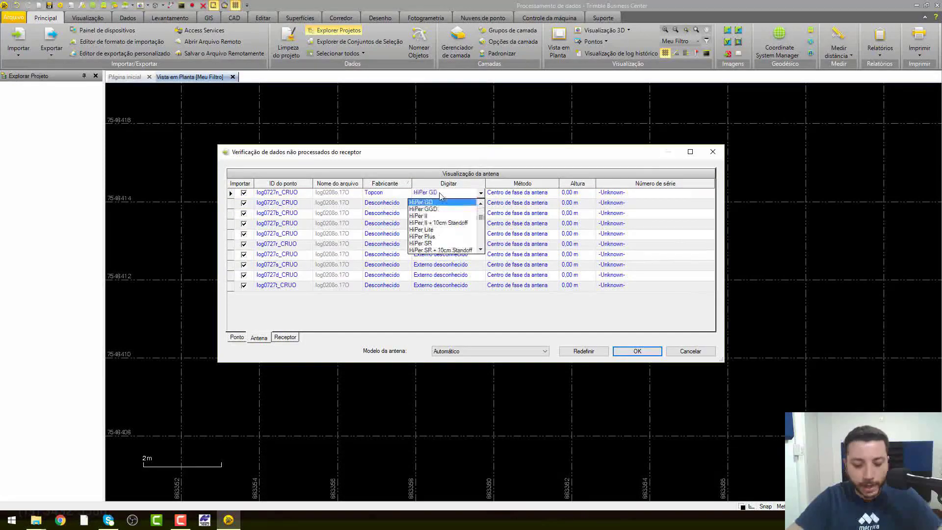
key(Down)
key(Down)
key(Down)
key(Down)
key(Down)
key(Down)
key(Down)
key(Down)
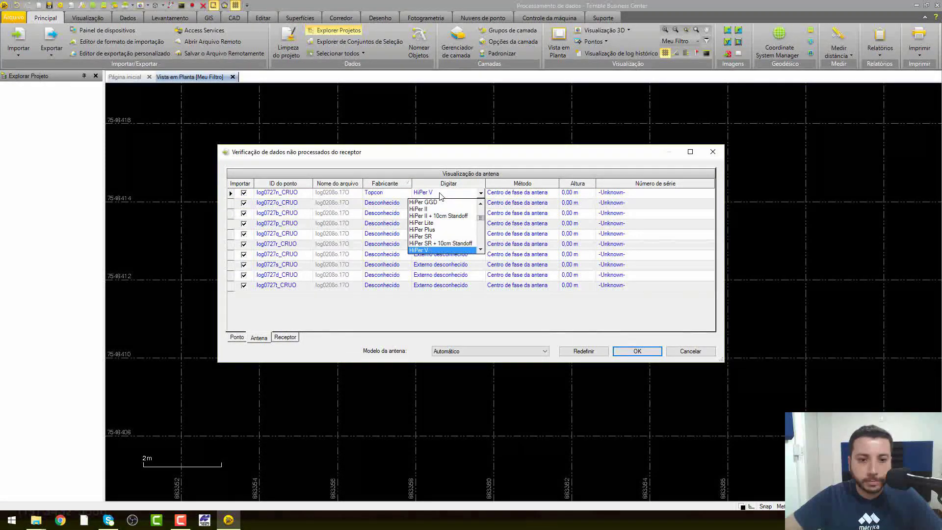
key(Return)
Step: Set the antenna height to 2 m, apply the same antenna settings to all rover points and complete the import
click(569, 193)
text(2)
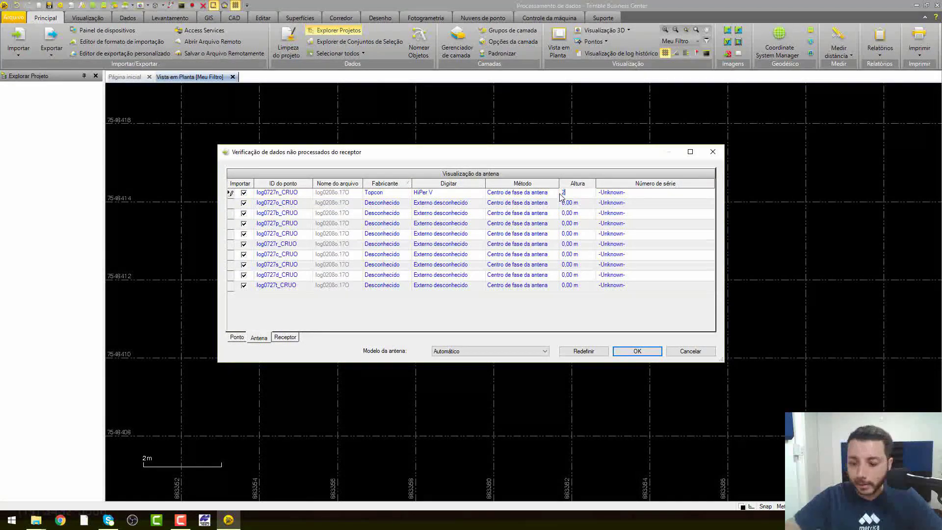
key(Return)
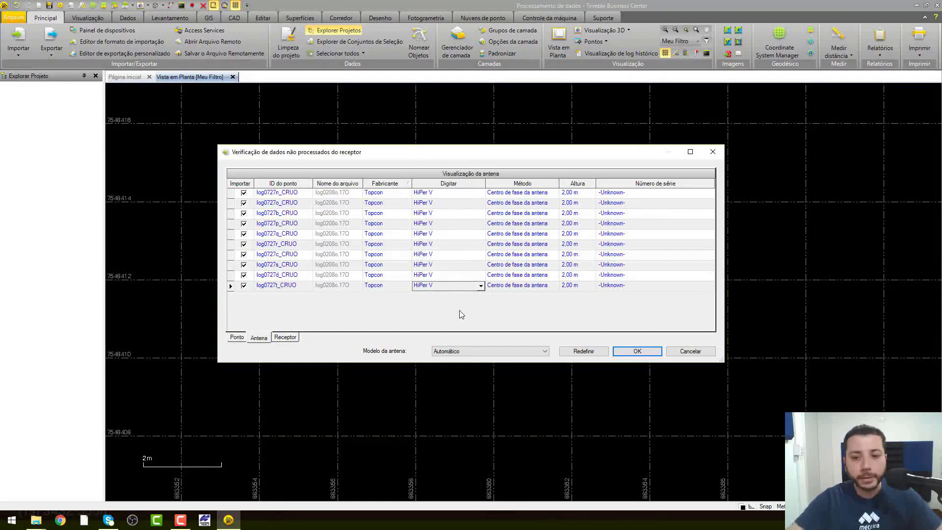
click(639, 353)
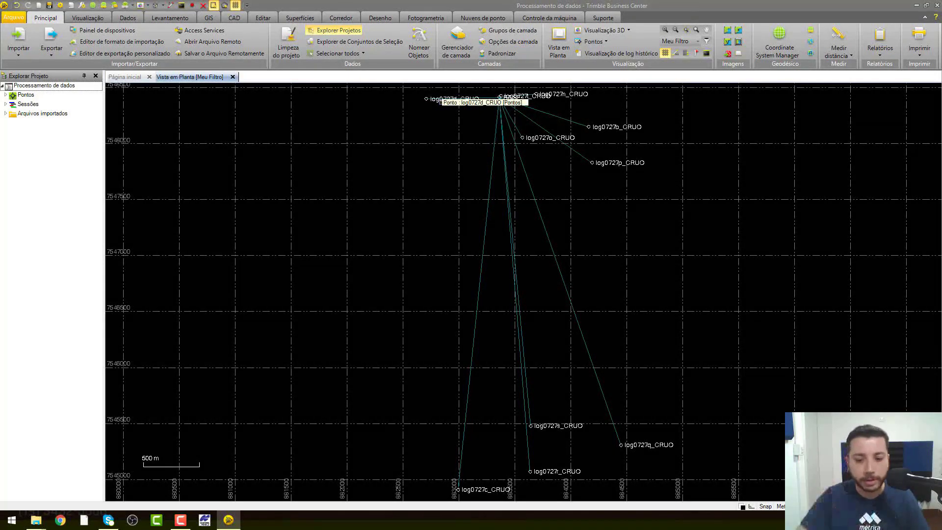
Step: Open the properties of the BASE point in the plan view and start adding a coordinate to it
scroll(500, 97, up, 4)
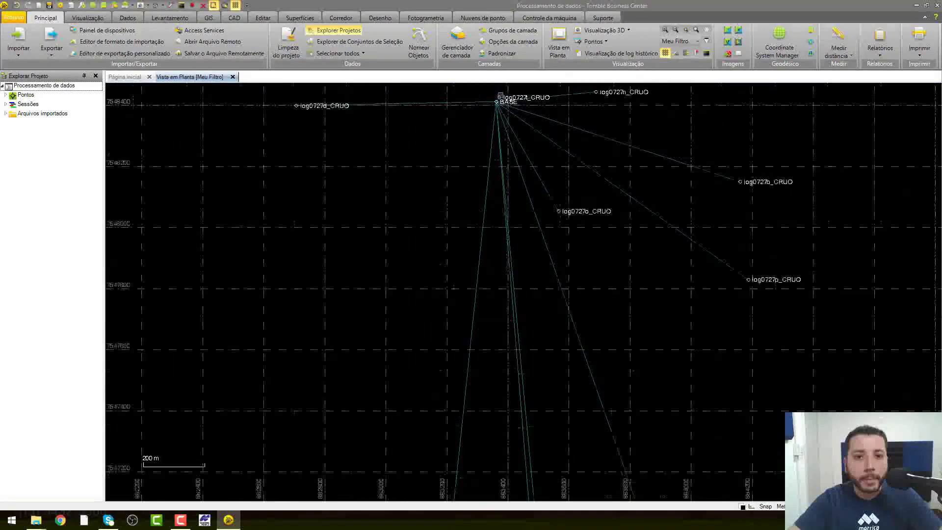
scroll(500, 95, up, 2)
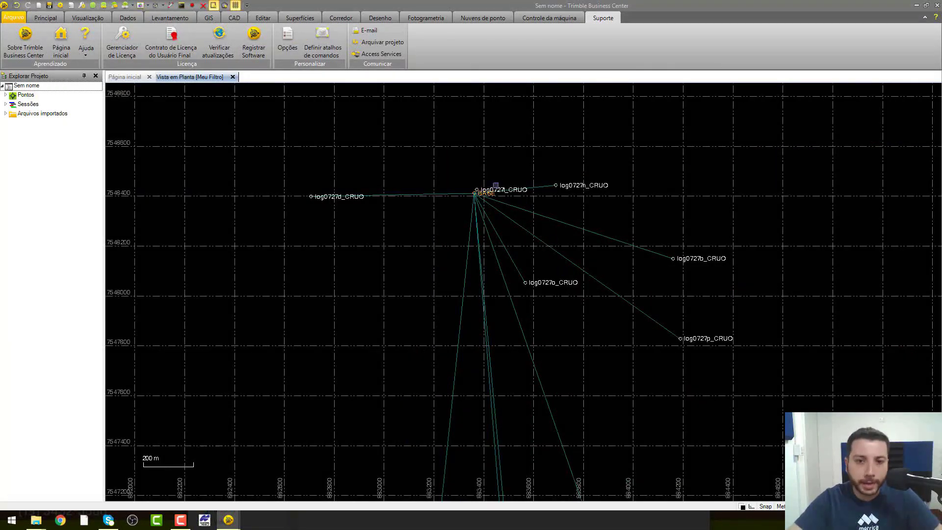
scroll(474, 191, up, 10)
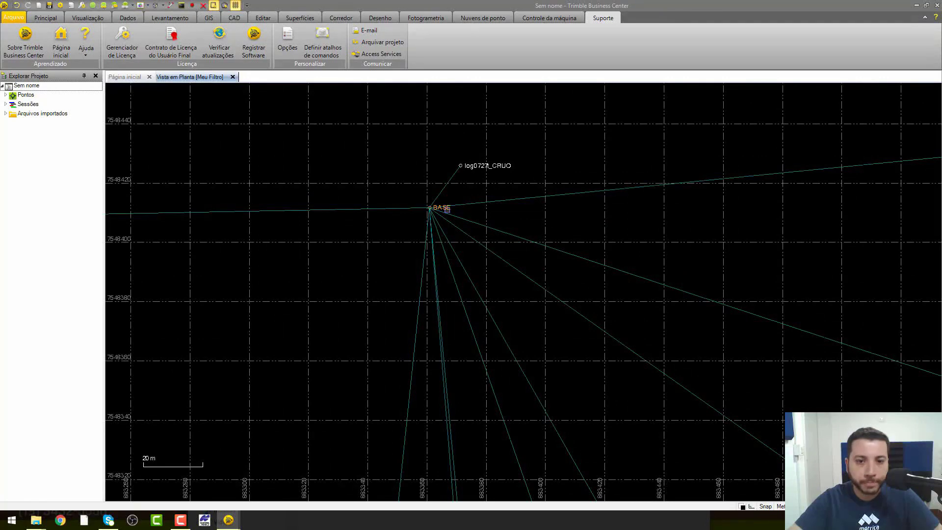
right_click(444, 208)
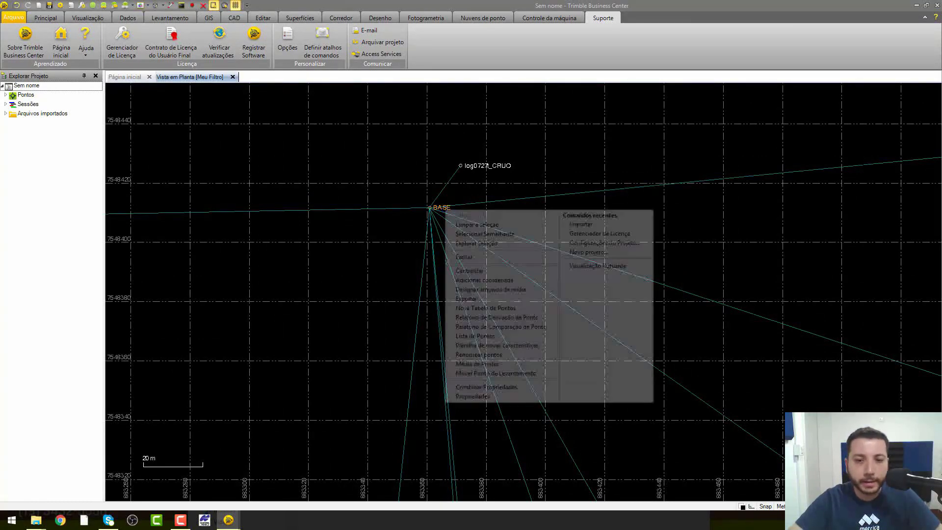
click(472, 396)
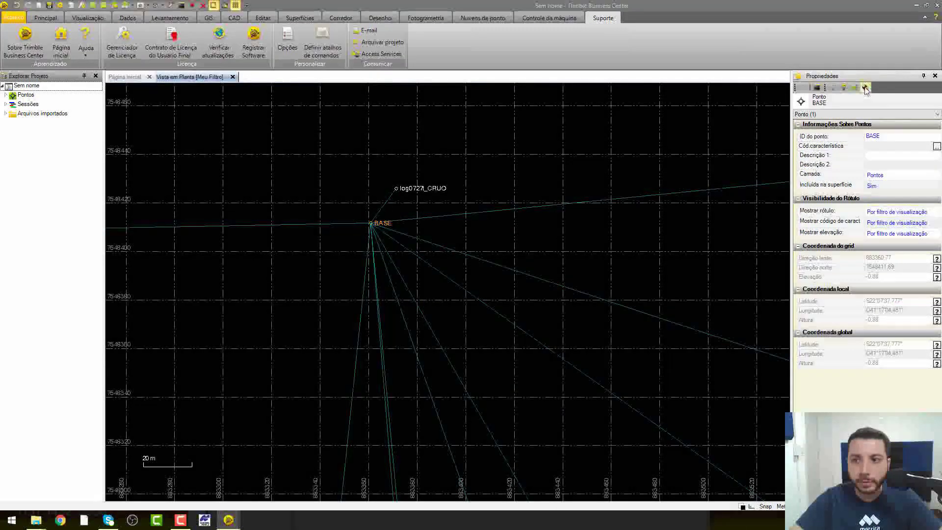
key(ctrl)
key(ctrl)
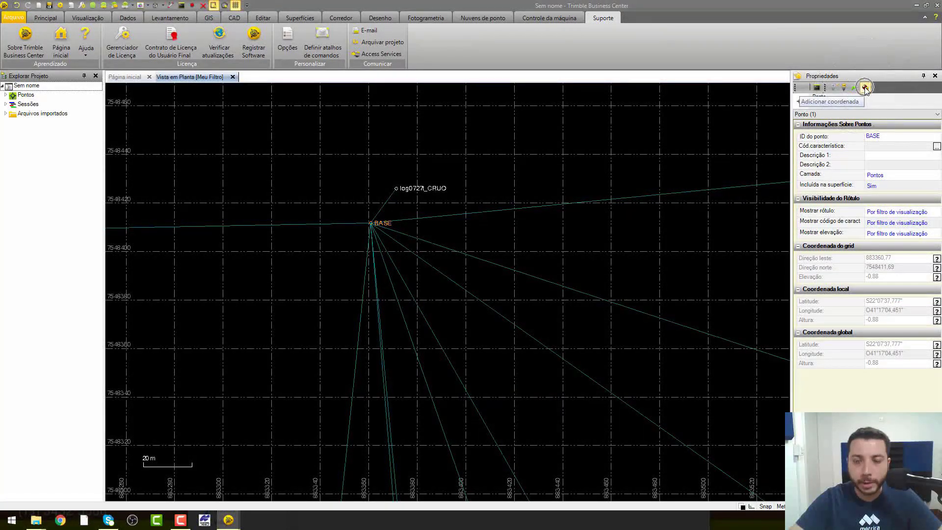
click(864, 88)
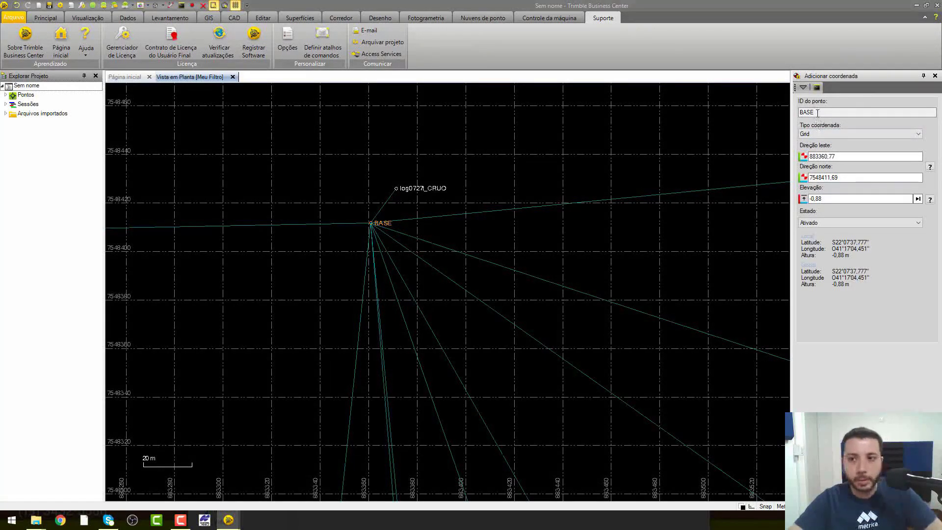
Step: Enter the BASE grid coordinate with easting 883360,90, northing 7548411,42 and elevation 1,00
drag(811, 112, 761, 111)
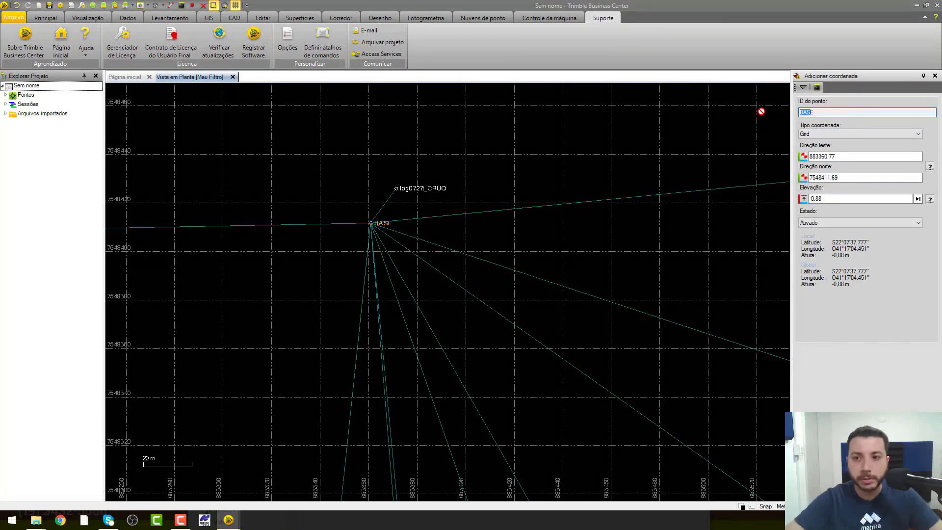
click(839, 155)
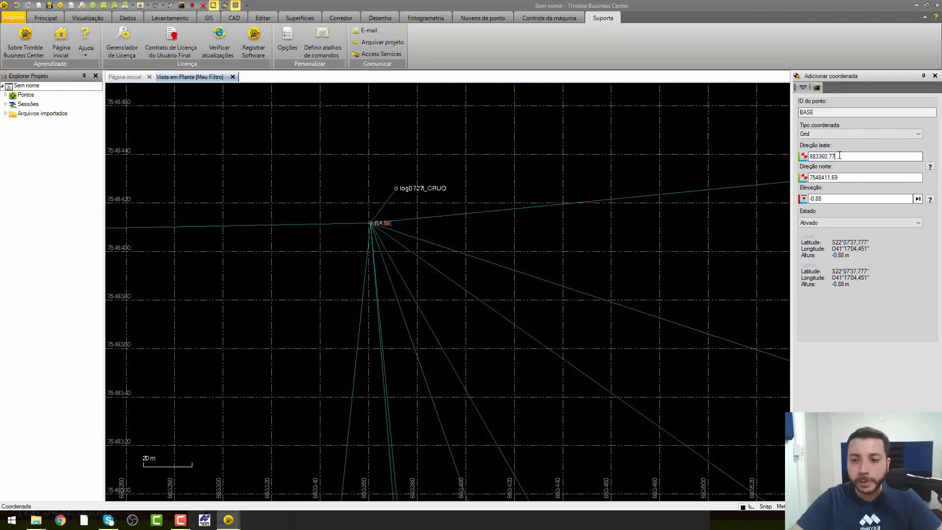
drag(824, 157, 785, 189)
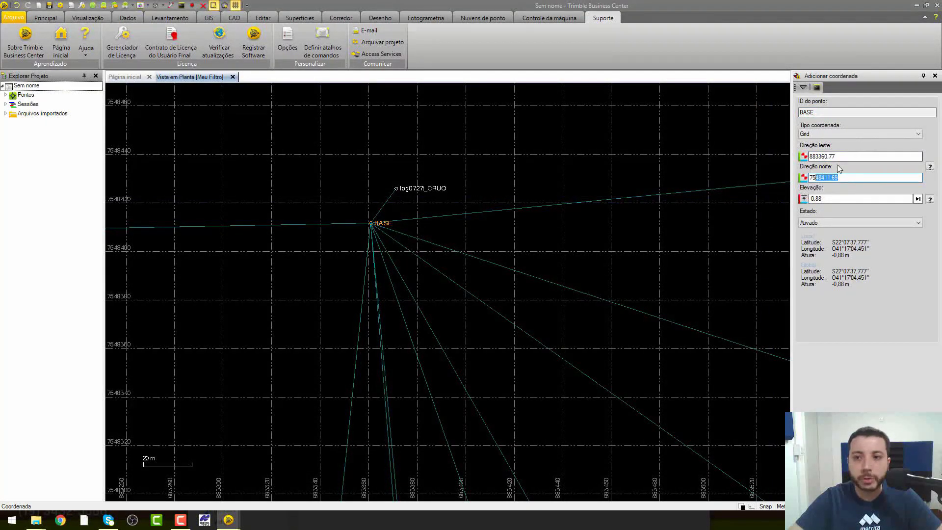
click(840, 156)
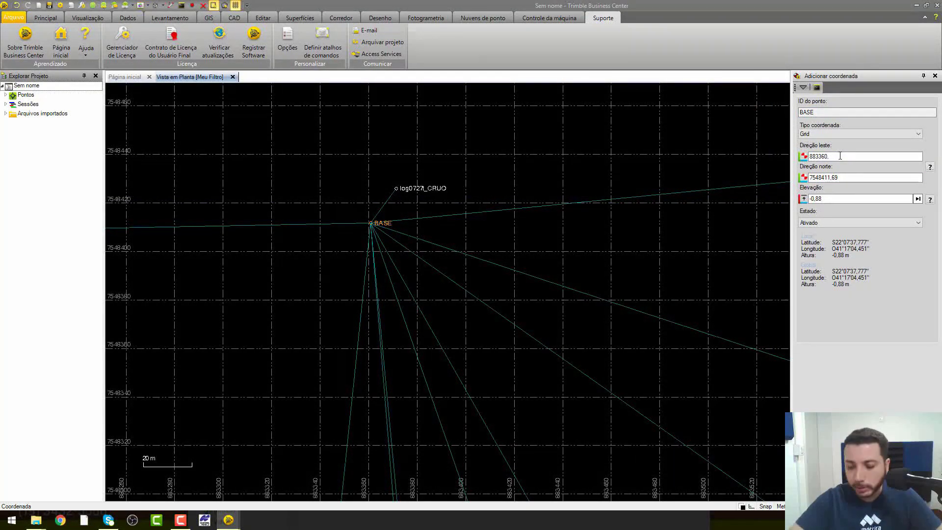
text(90)
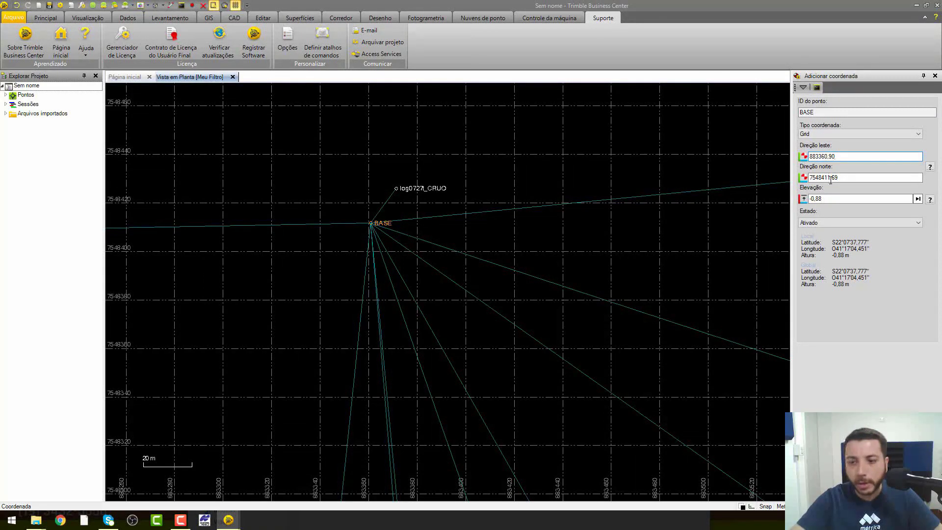
drag(831, 180, 837, 178)
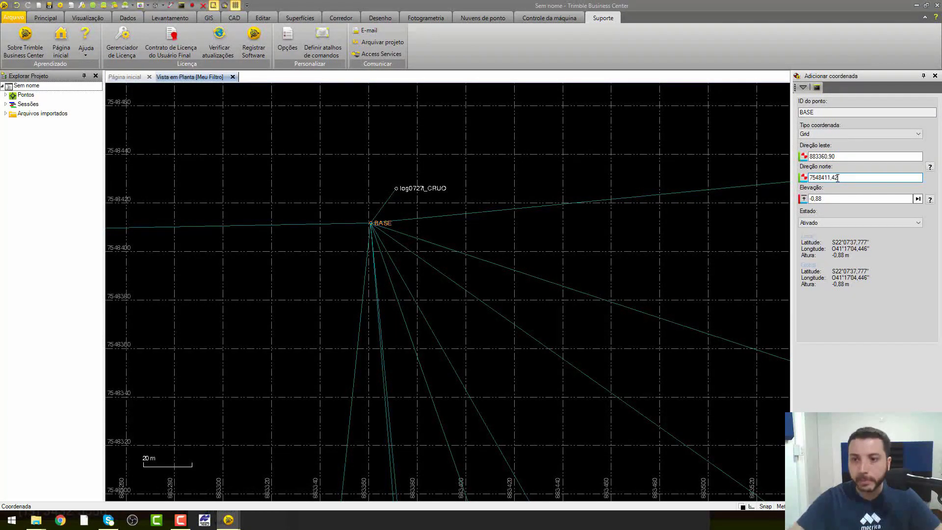
key(Tab)
text(1)
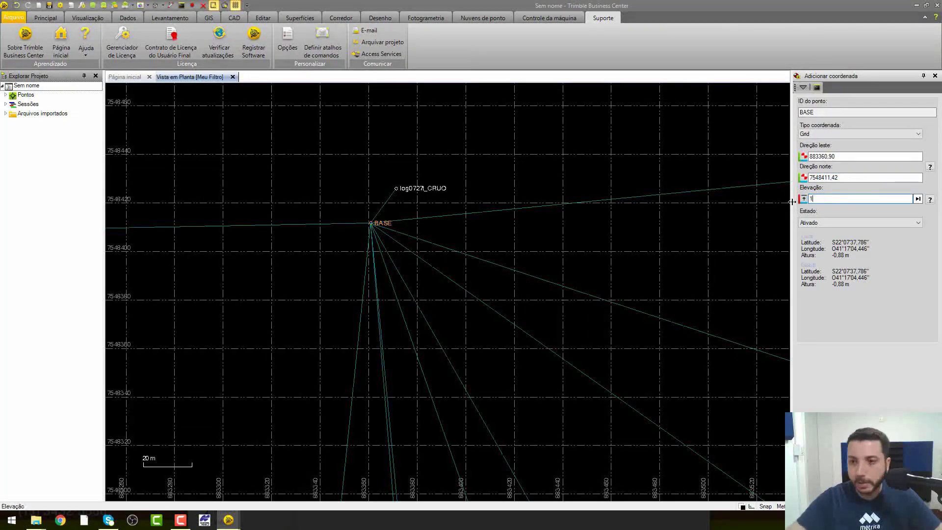
click(882, 178)
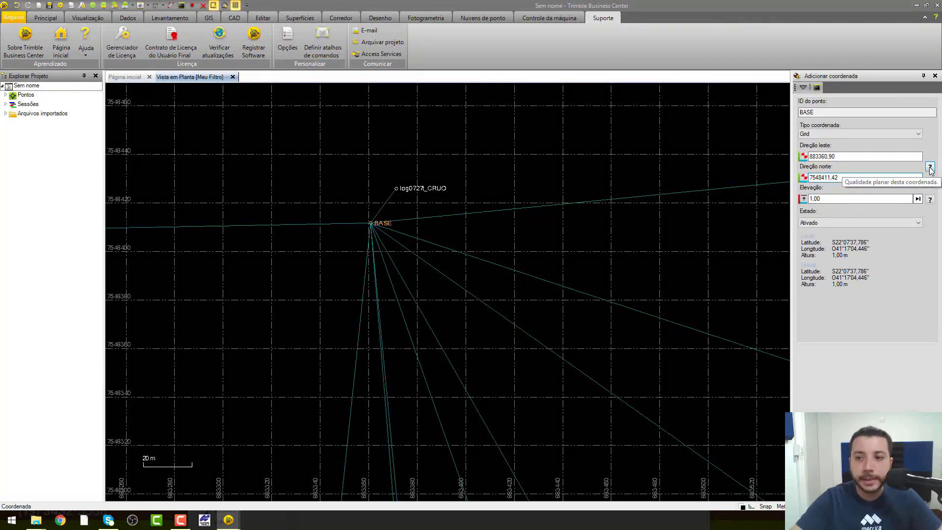
Step: Set both the planar and elevation quality of the BASE coordinate to control quality and confirm the coordinate
click(930, 168)
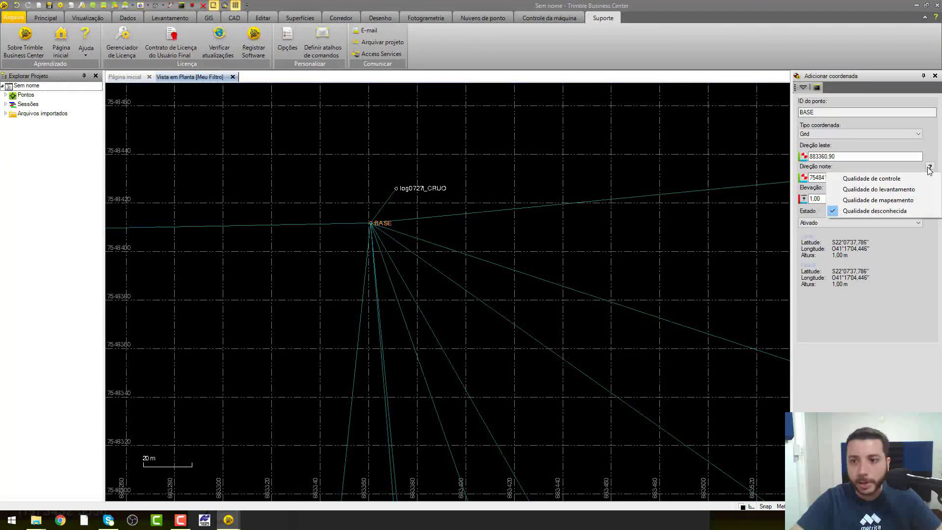
click(881, 178)
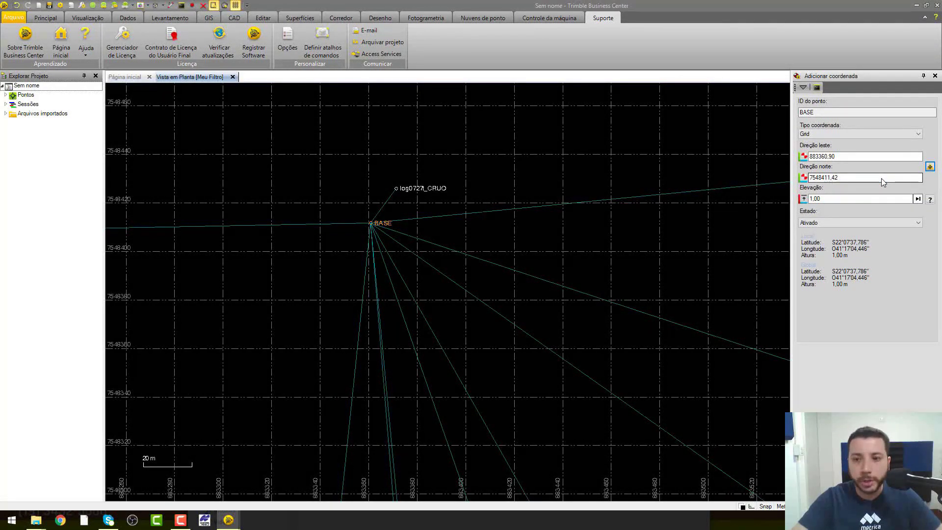
click(930, 199)
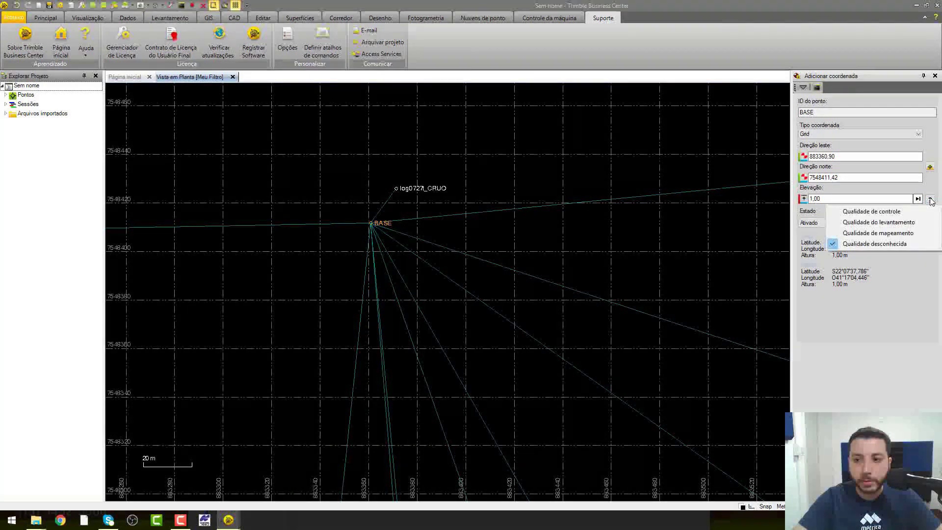
click(909, 212)
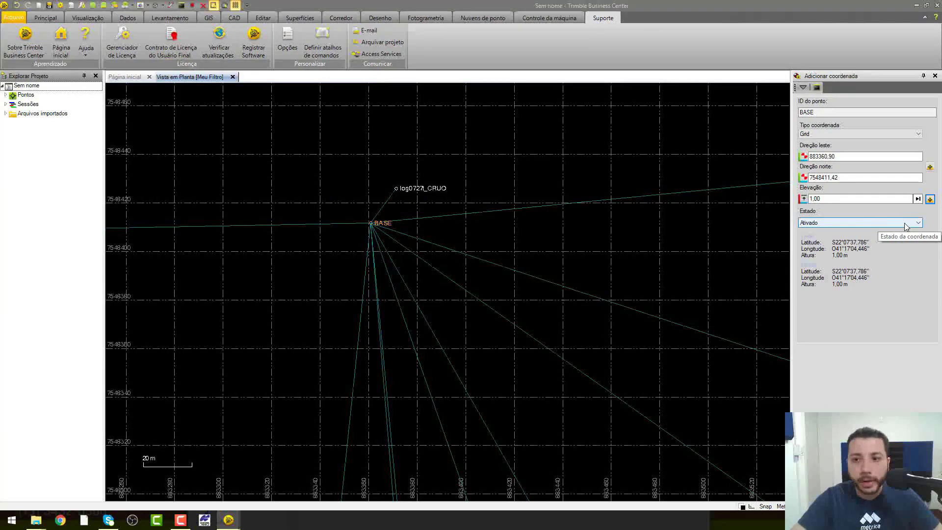
click(878, 492)
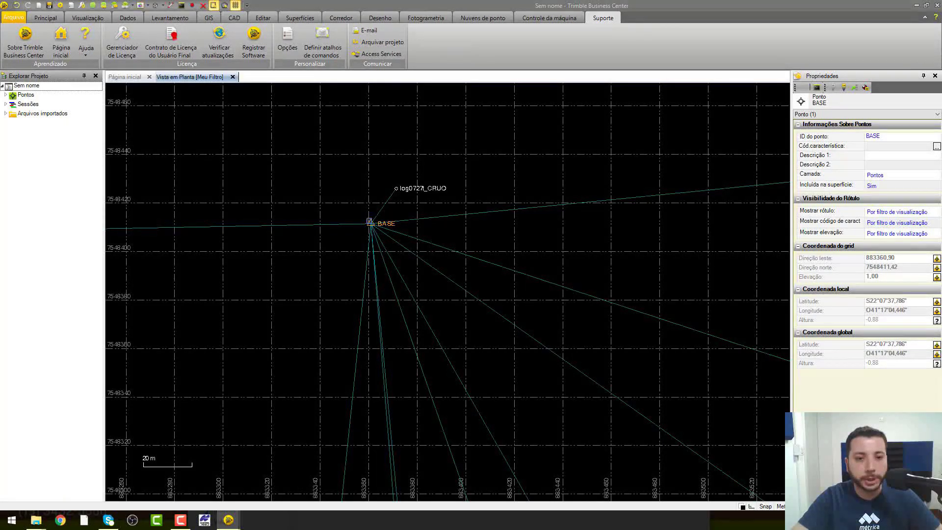
Step: Close the BASE point's properties and show the surrounding rover baselines in the plan view
mouse_move(369, 221)
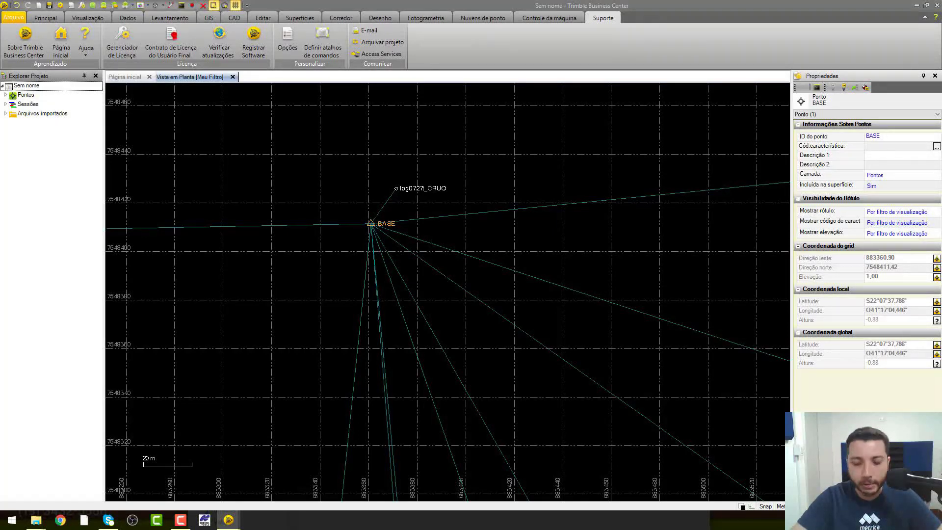
key(F4)
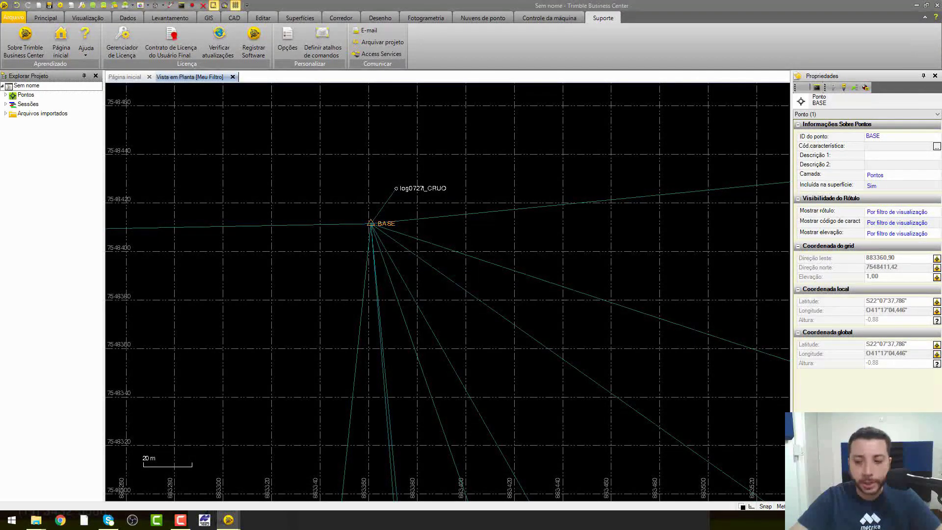
key(Escape)
scroll(503, 242, down, 6)
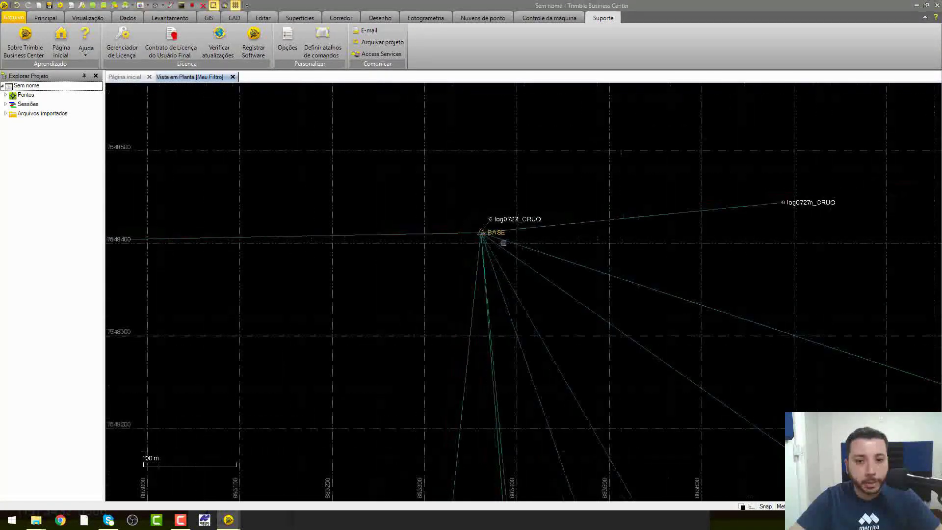
scroll(503, 243, down, 3)
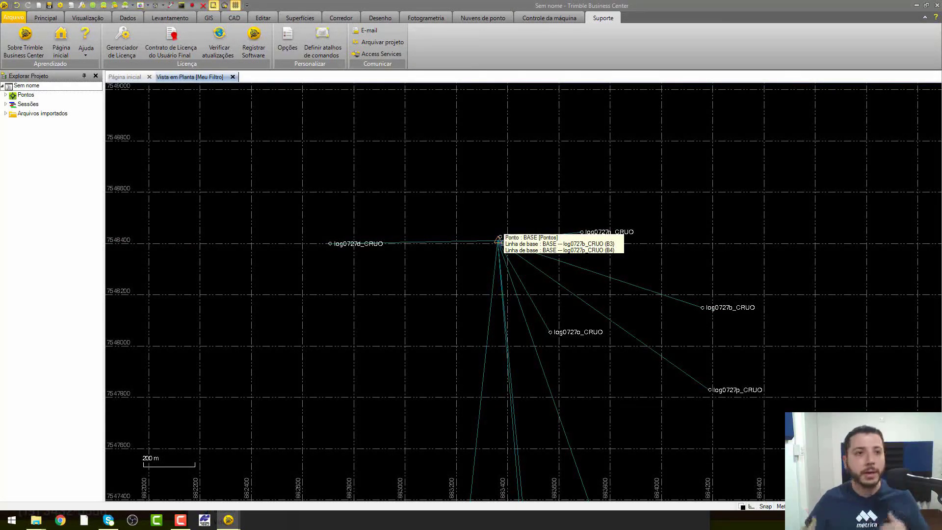
Step: Process the baselines between BASE and the rover points and save the processing results
click(180, 20)
click(214, 40)
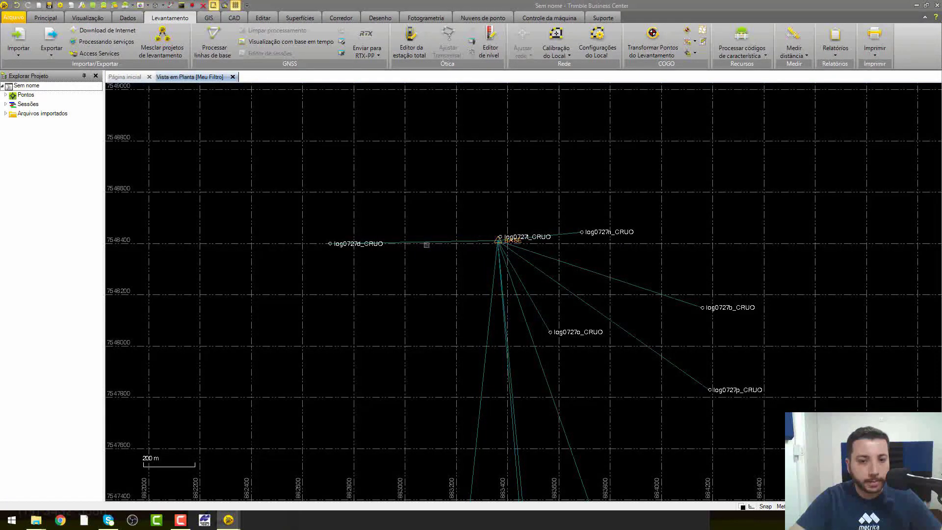
click(212, 43)
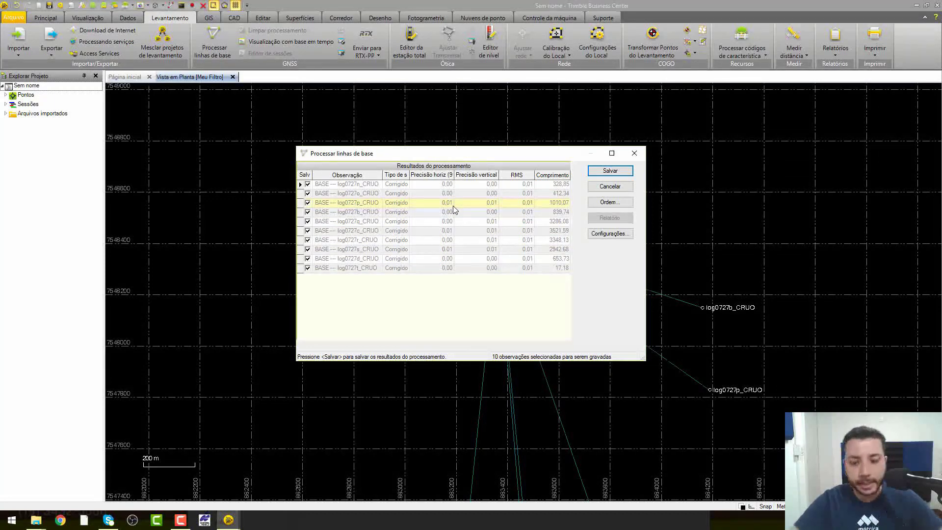
click(623, 173)
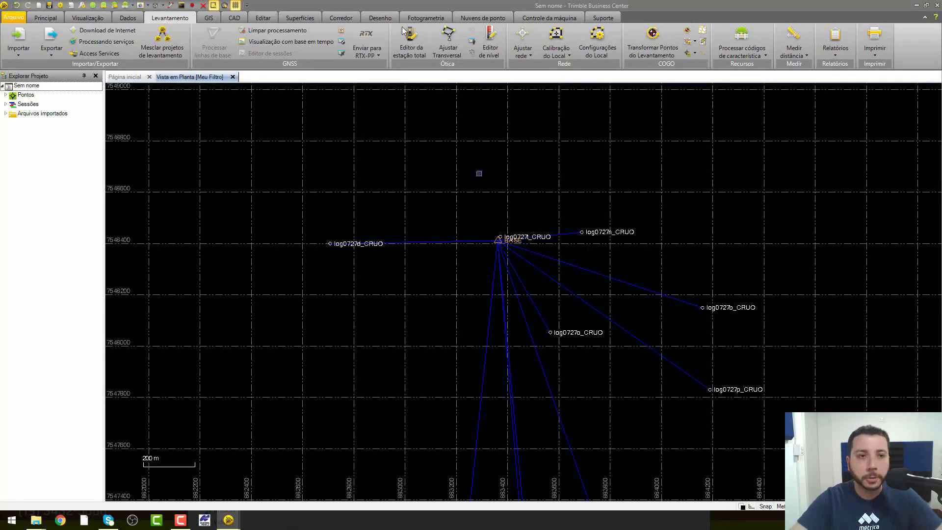
Step: Open the report options and select the baseline processing report, Relatório de processamento das linhas de base
click(128, 20)
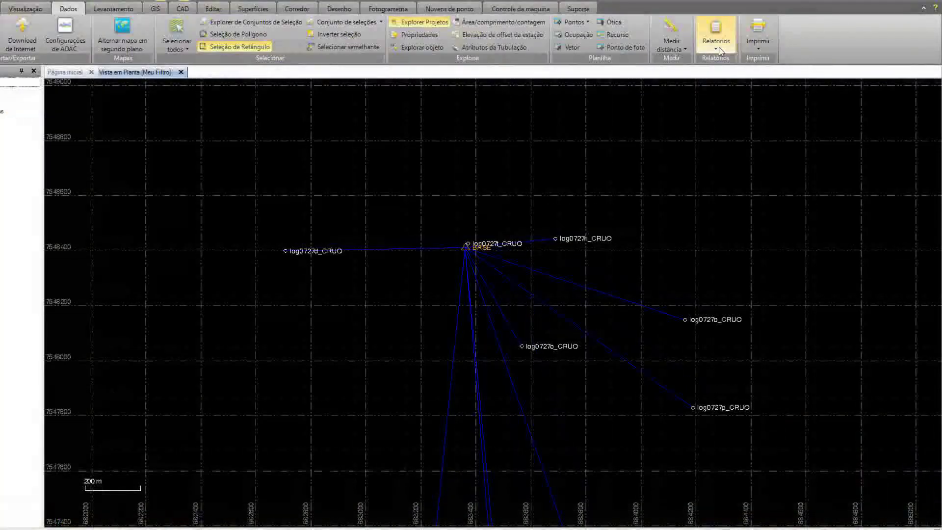
click(717, 47)
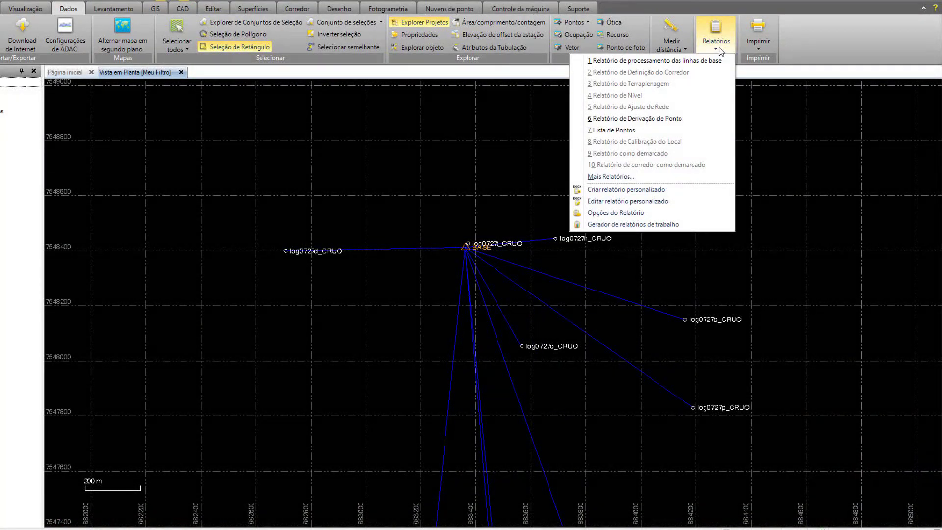
click(624, 214)
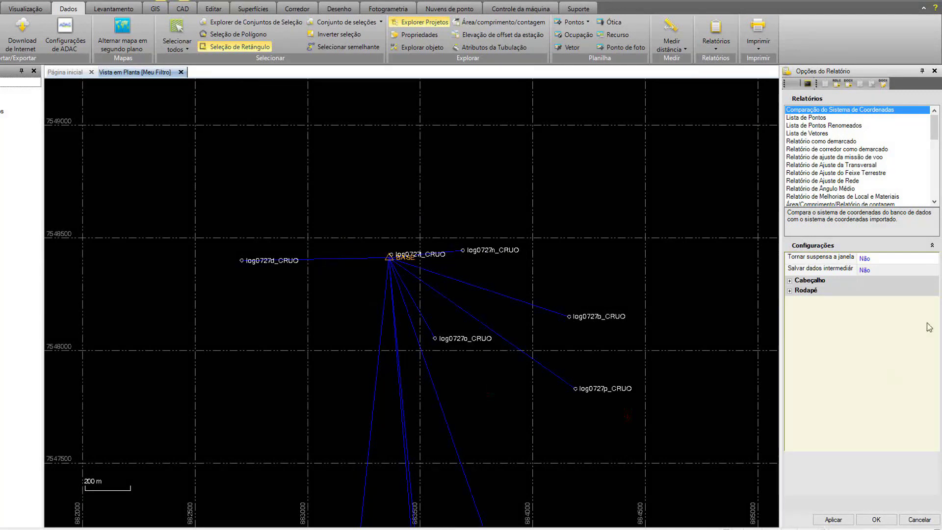
click(934, 201)
click(934, 201)
click(933, 201)
click(934, 202)
click(933, 202)
click(934, 202)
click(934, 201)
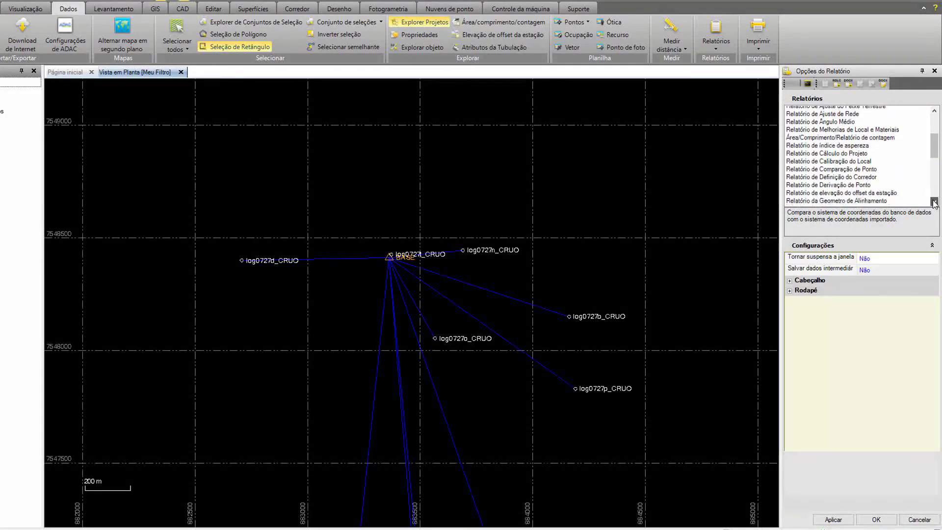
click(934, 202)
click(934, 201)
click(934, 202)
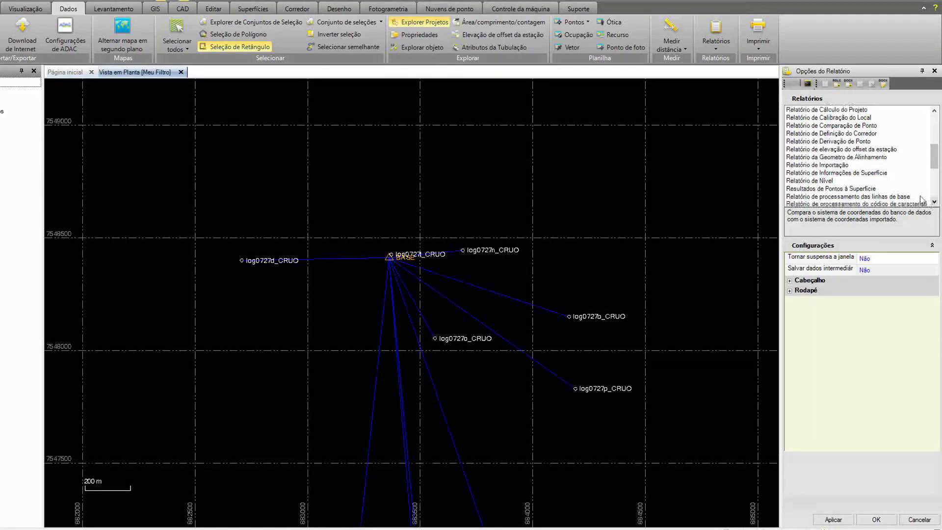
click(867, 197)
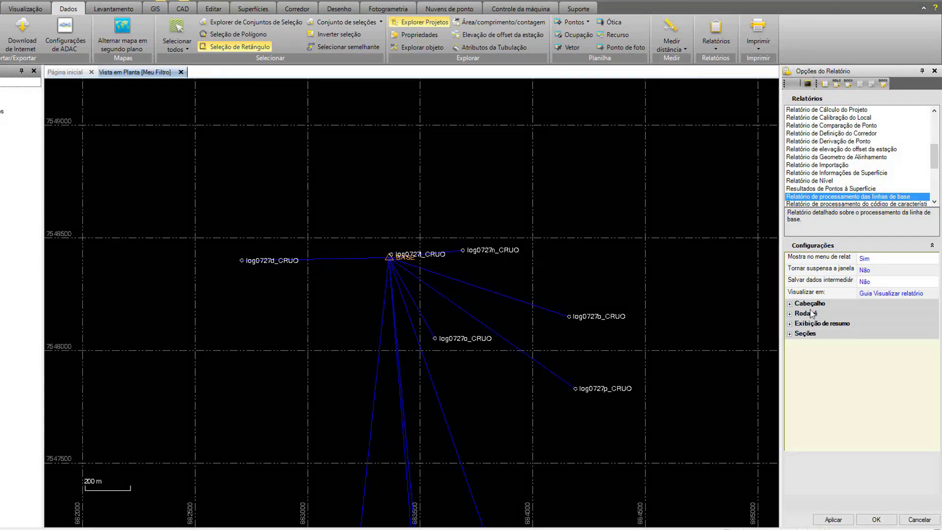
Step: Examine the baseline report's header, footer and summary display settings, keeping ΔAltura set to Ocultar
click(790, 303)
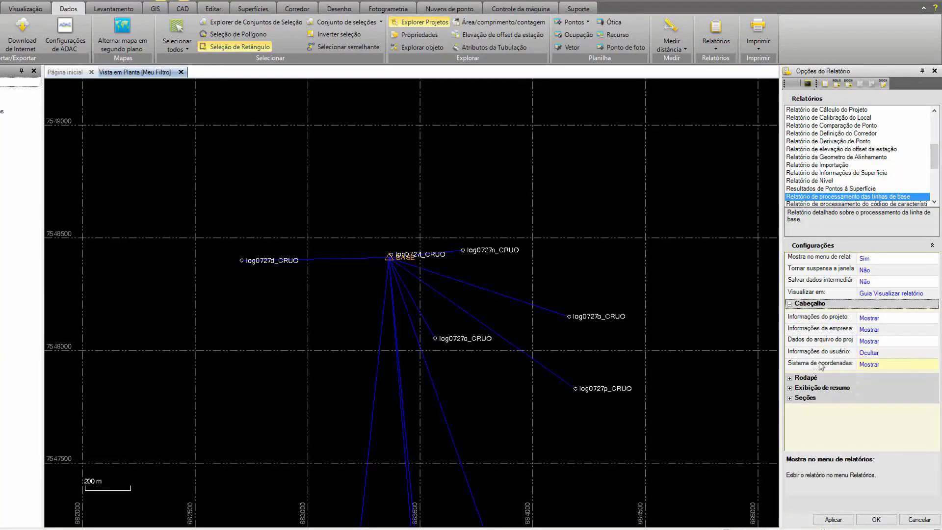
click(790, 304)
click(790, 313)
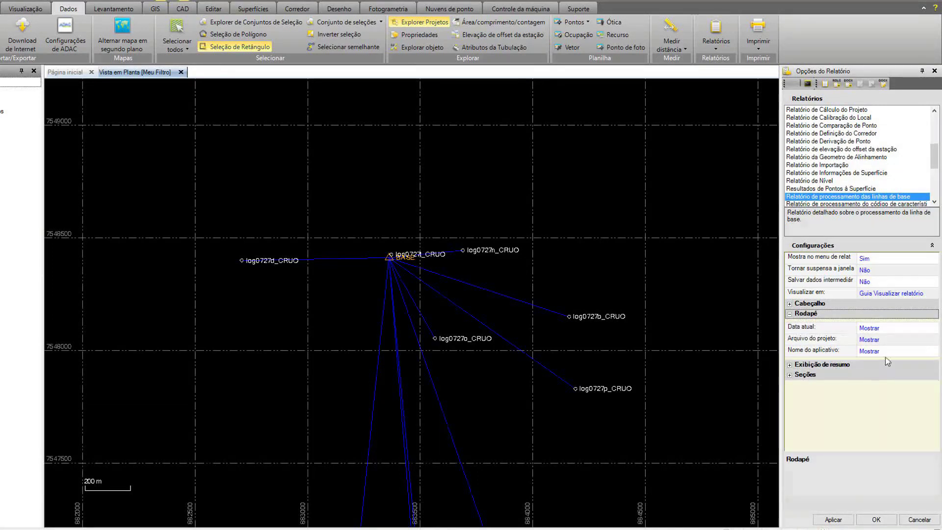
click(789, 365)
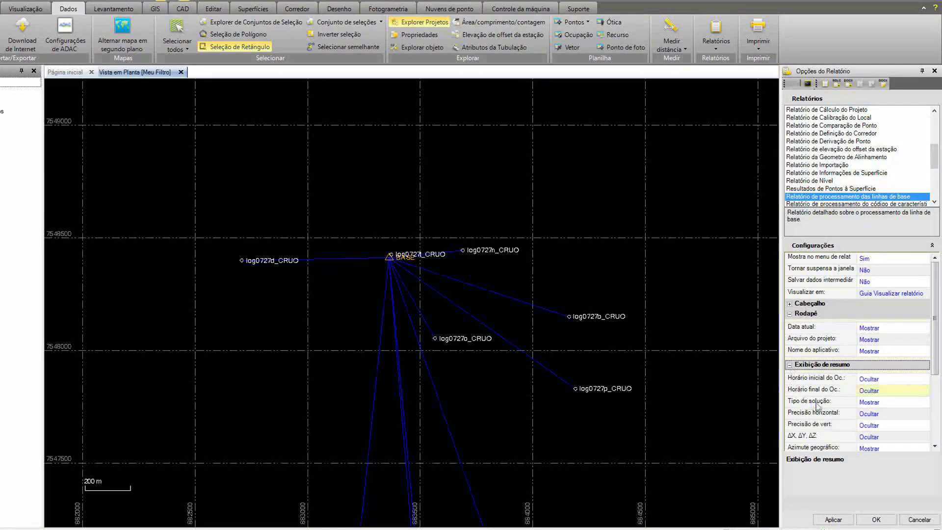
drag(935, 332, 935, 400)
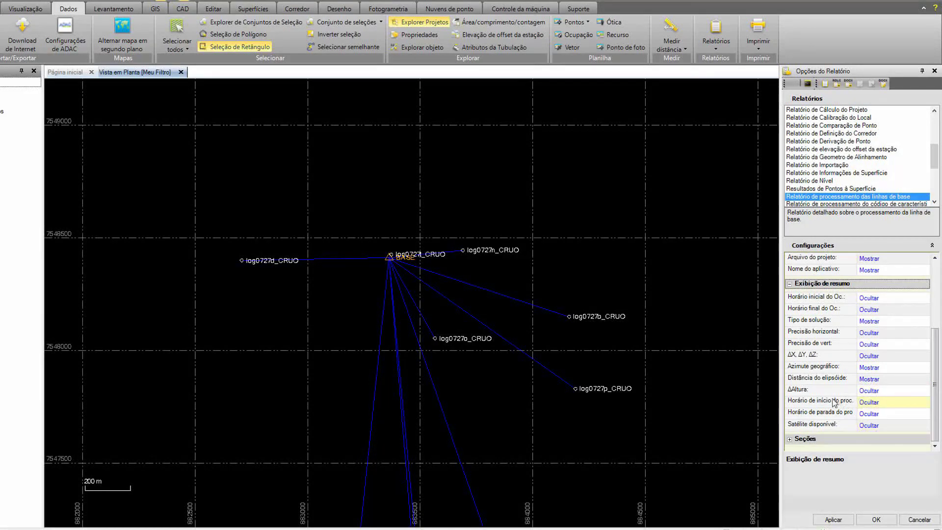
click(875, 391)
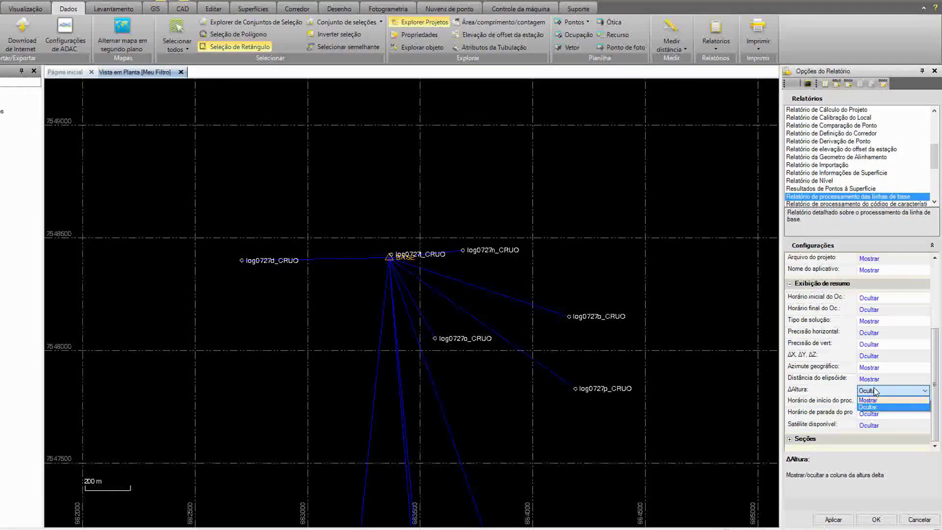
click(889, 408)
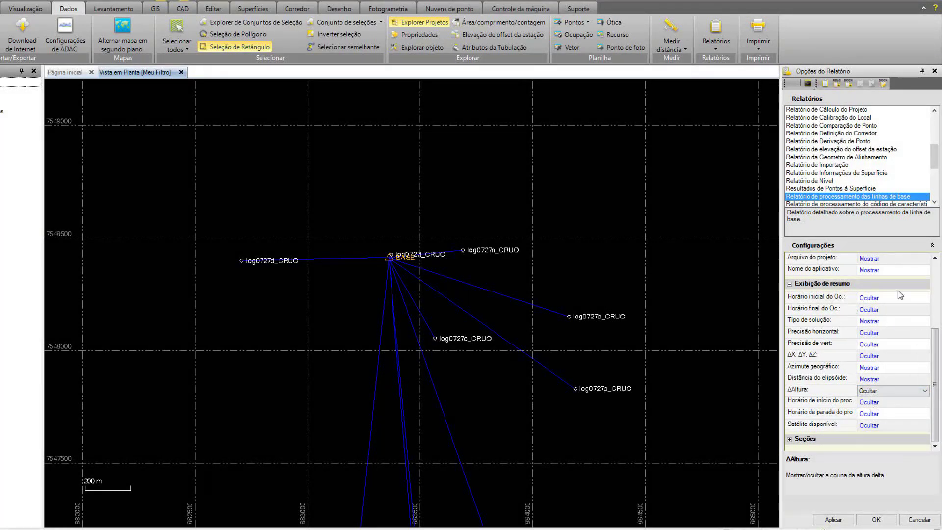
Step: Review which sections the baseline report includes, and apply and confirm the report options
click(789, 440)
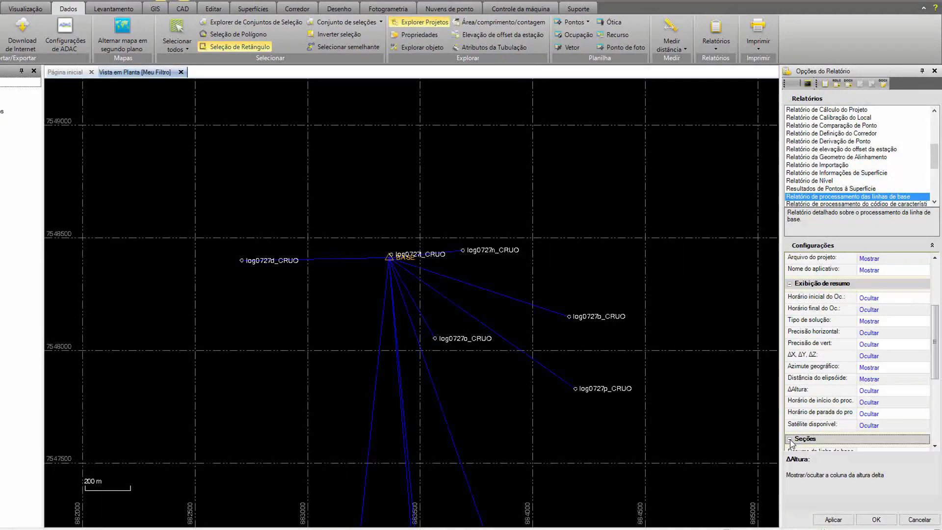
click(789, 283)
drag(935, 343, 932, 365)
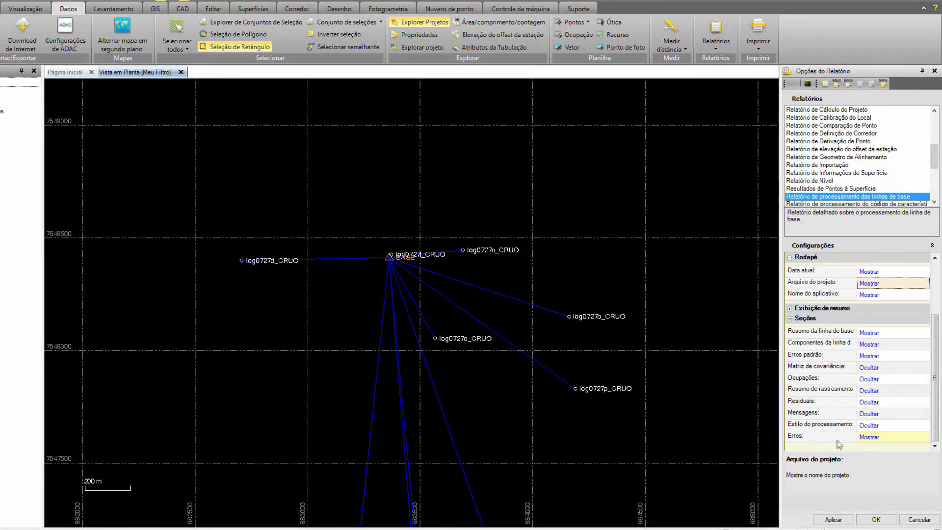
click(872, 440)
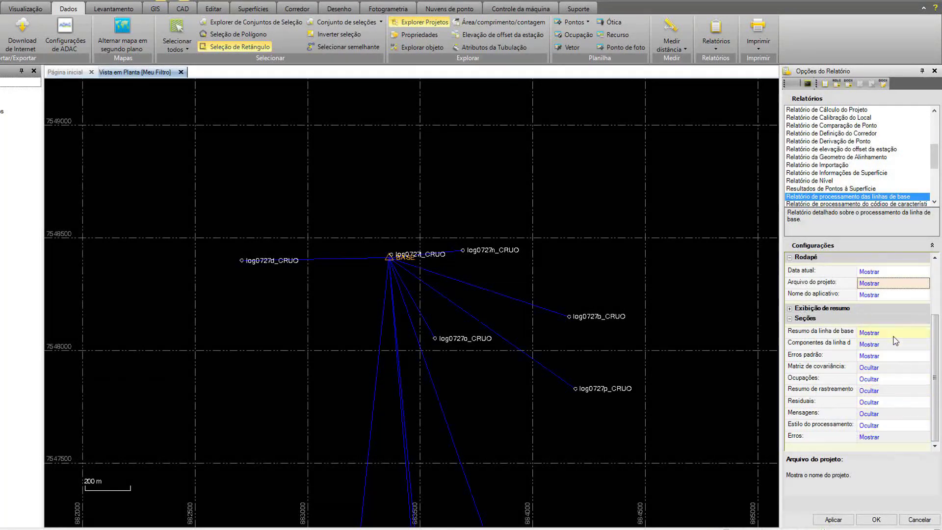
click(827, 520)
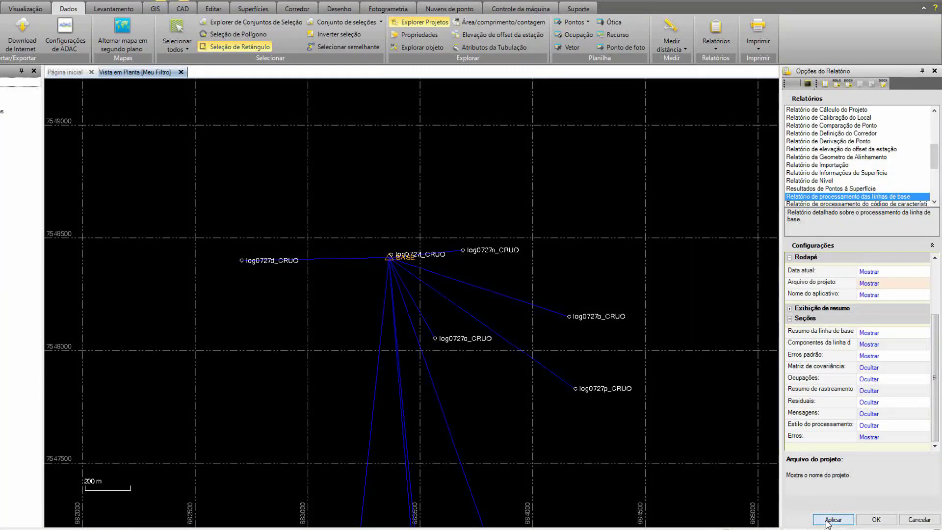
click(865, 519)
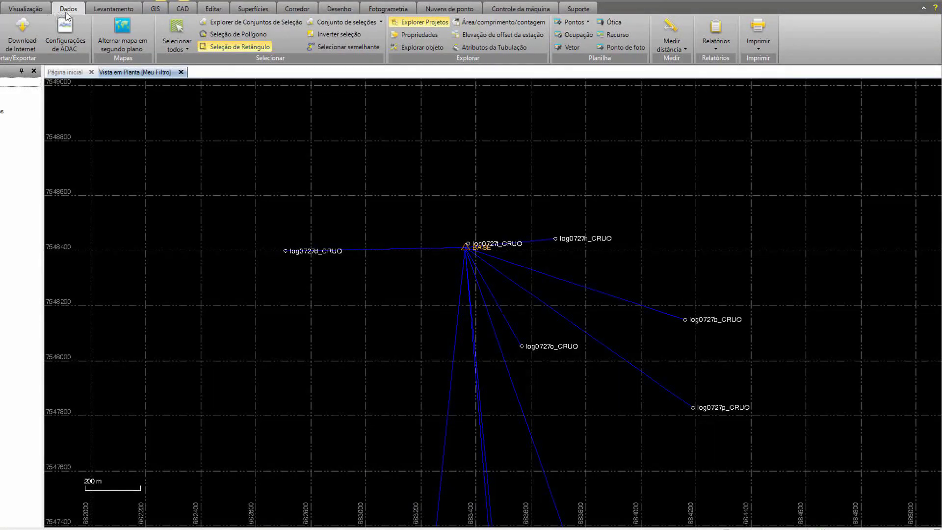
Step: Generate the baseline processing report and review its processing summary, acceptance summary and vector component pages
click(713, 39)
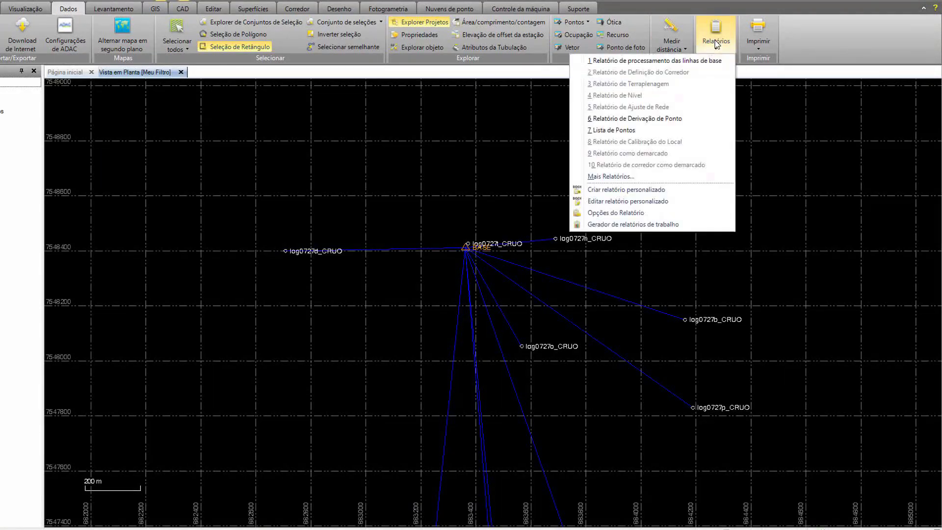
click(642, 62)
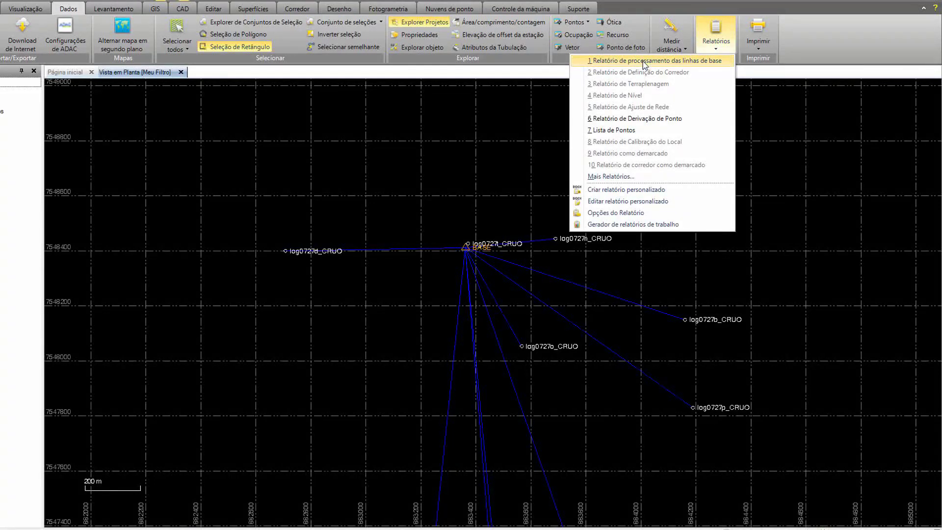
click(643, 61)
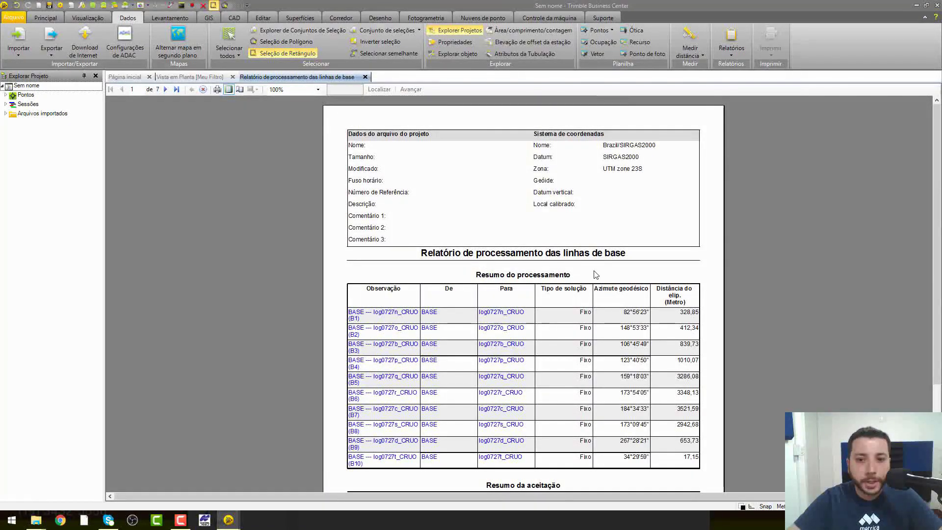
scroll(491, 255, down, 3)
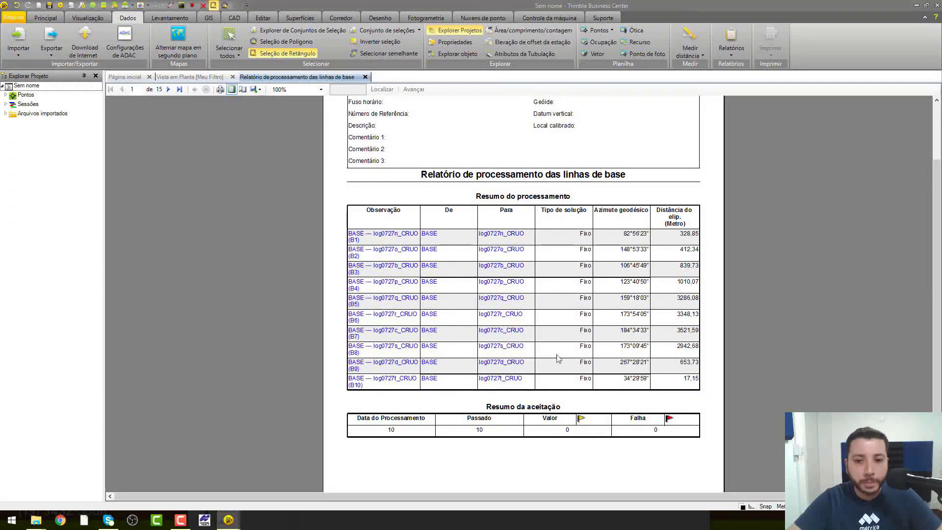
scroll(556, 358, down, 10)
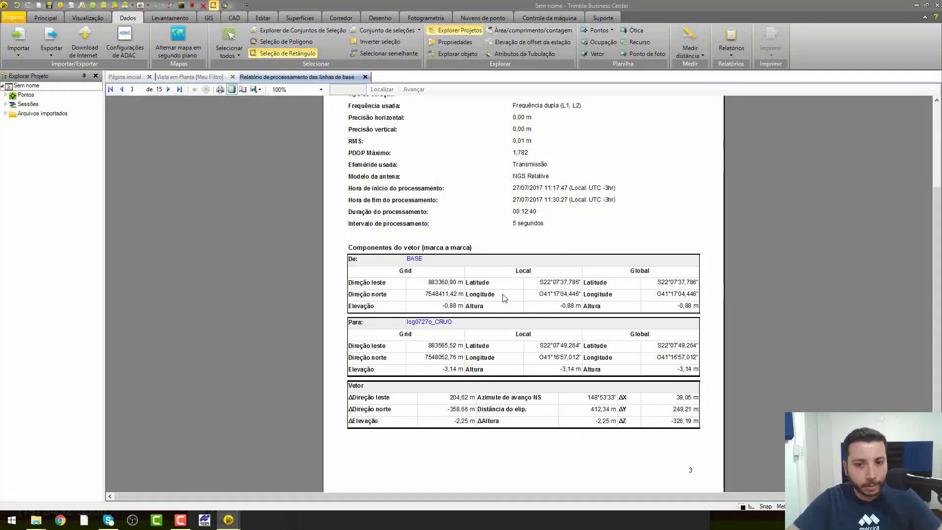
scroll(441, 286, down, 10)
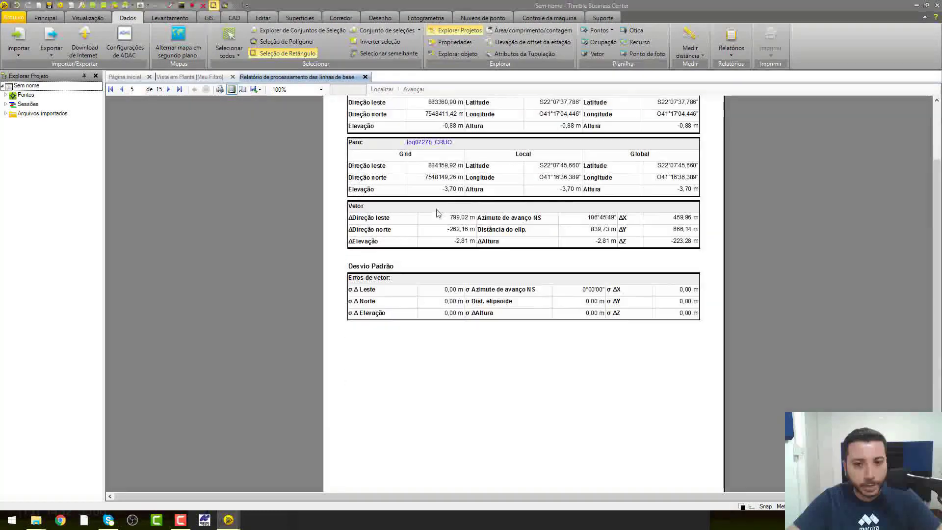
scroll(538, 341, up, 10)
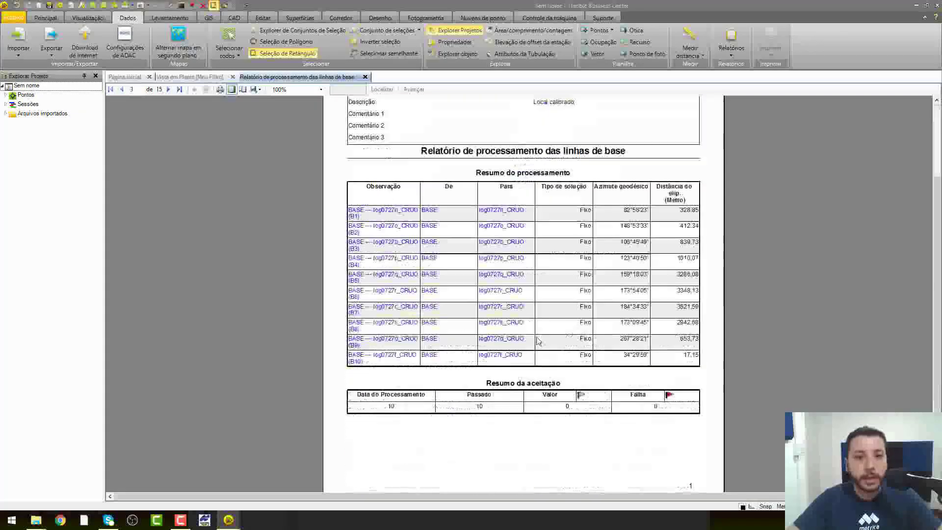
scroll(538, 341, up, 2)
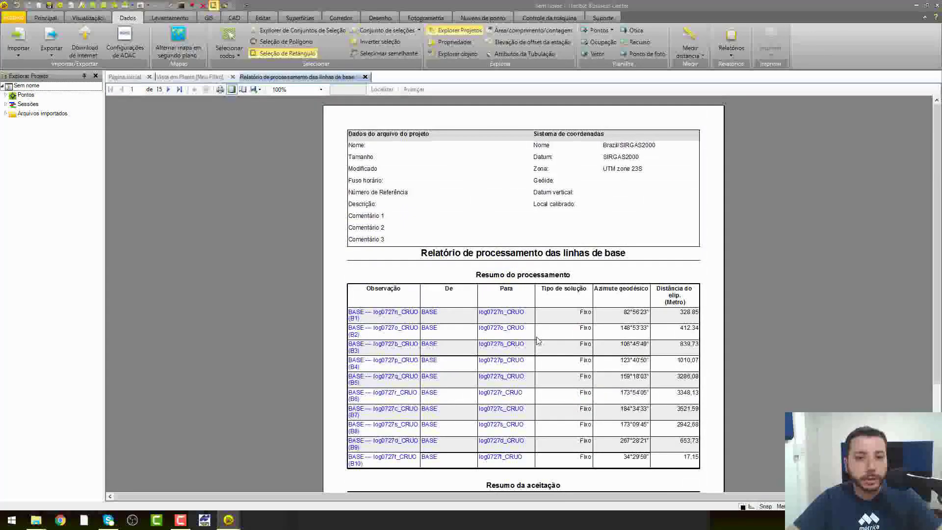
Step: Export the baseline report in Excel format to the TBC folder, naming the file "Relatório de processamento TBC"
click(260, 89)
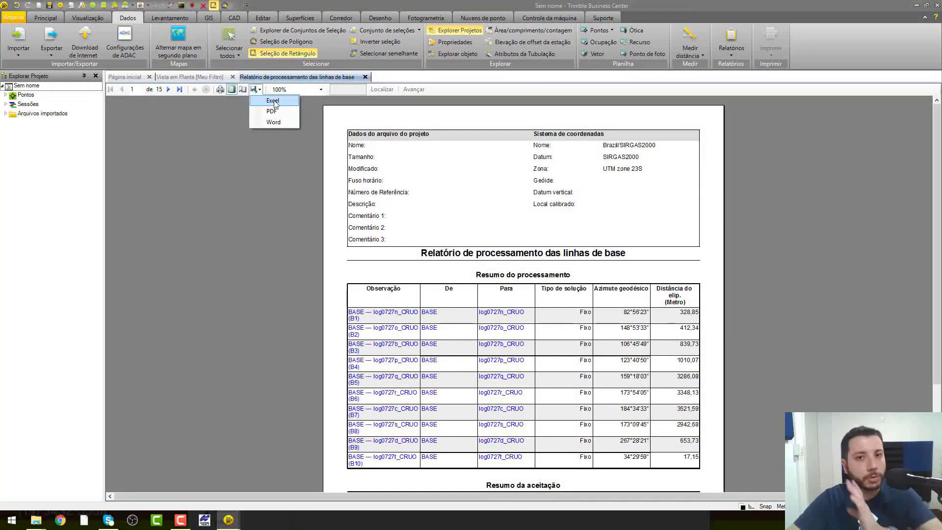
click(273, 102)
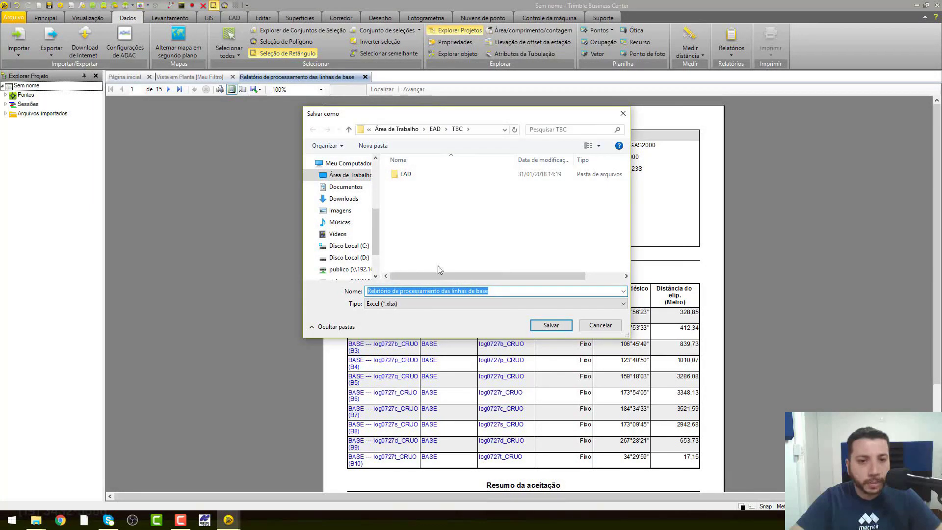
click(399, 290)
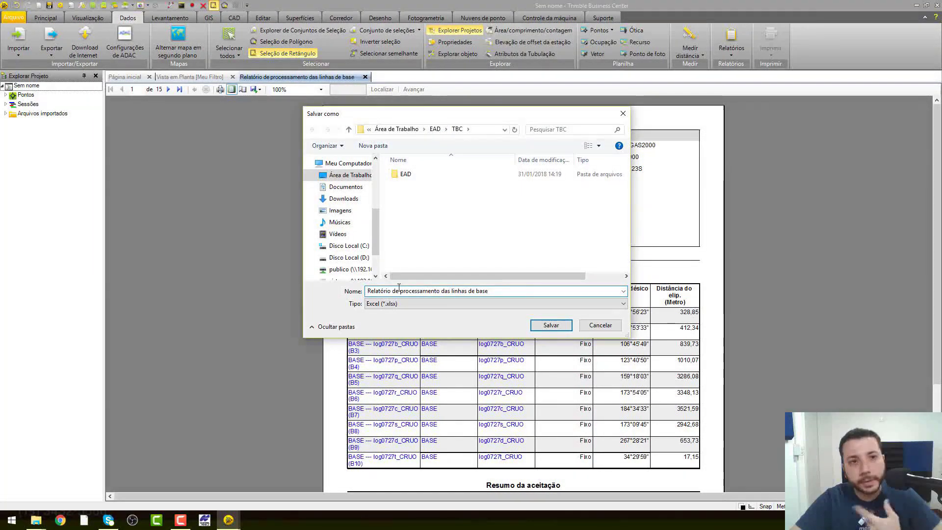
drag(442, 290, 567, 305)
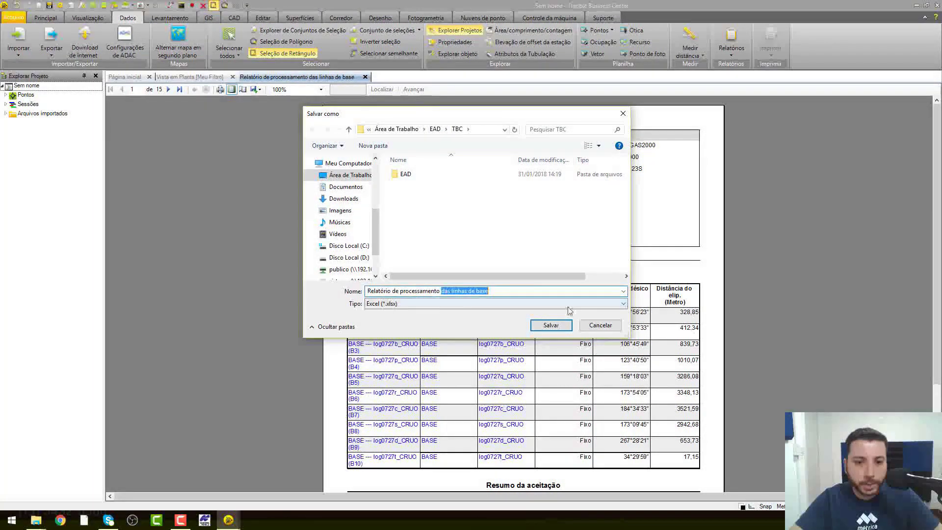
key(BackSpace)
text(TBC)
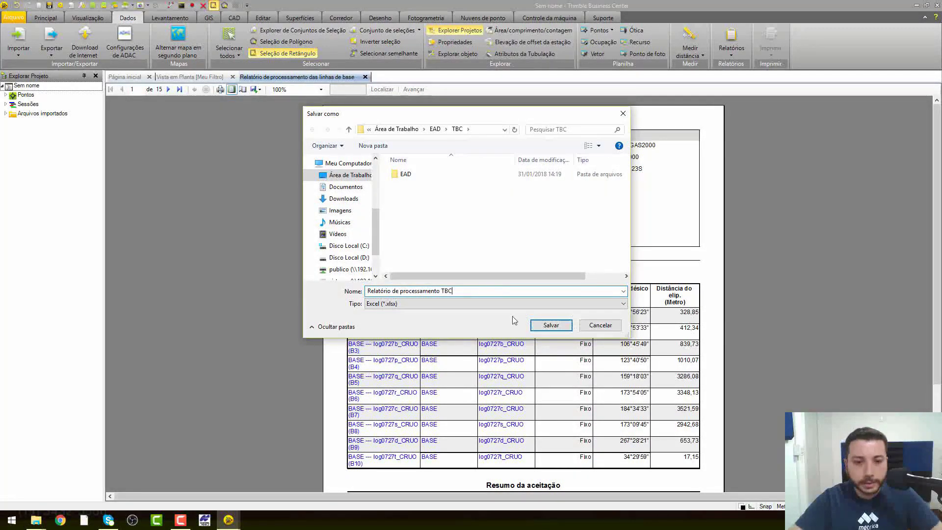